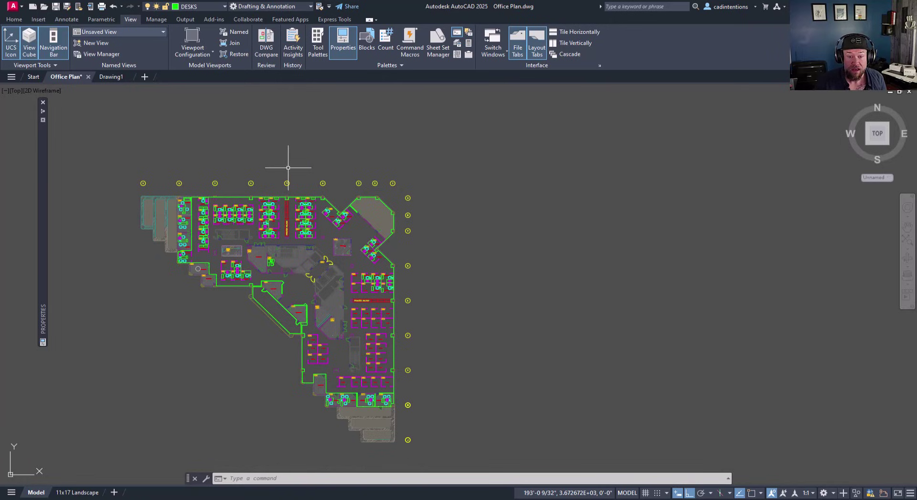
middle_drag(266, 172, 275, 129)
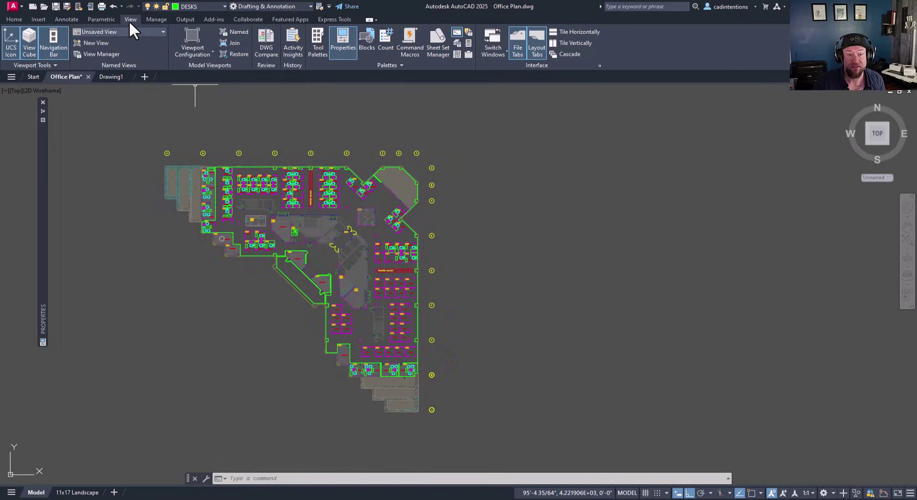
middle_drag(185, 127, 182, 145)
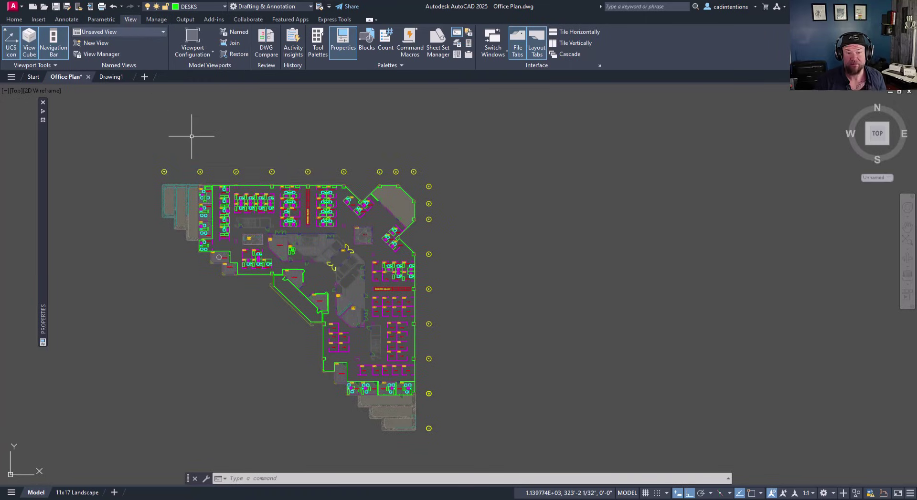
middle_drag(284, 170, 310, 171)
click(178, 123)
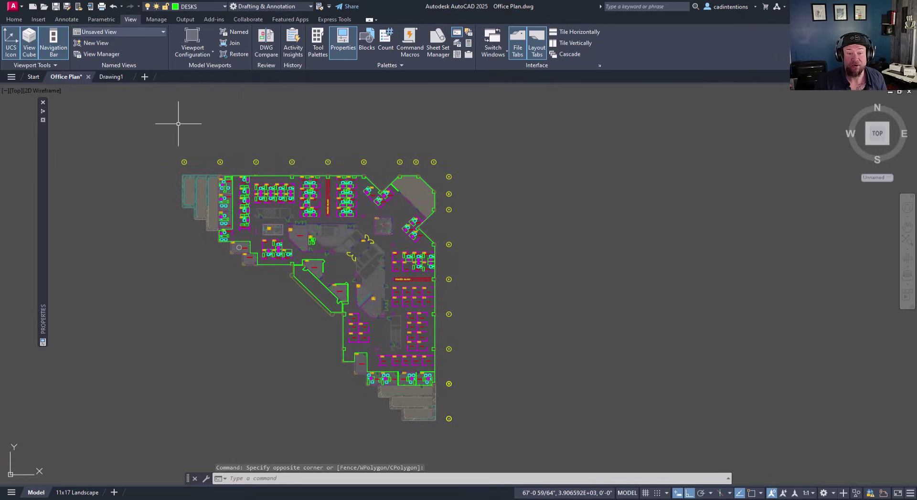
middle_drag(238, 139, 264, 143)
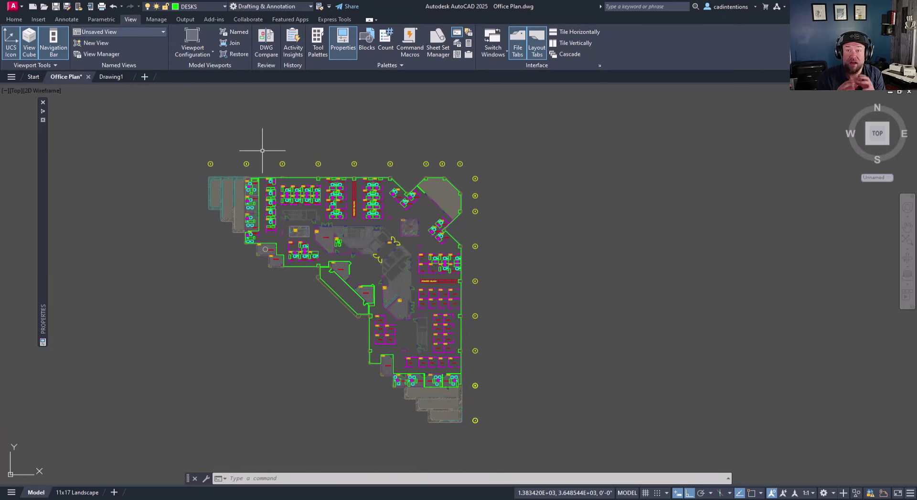
Step: Examine the numbered workstations and manager offices along the plan's north side and the list of available views
scroll(307, 159, up, 8)
middle_drag(286, 198, 302, 214)
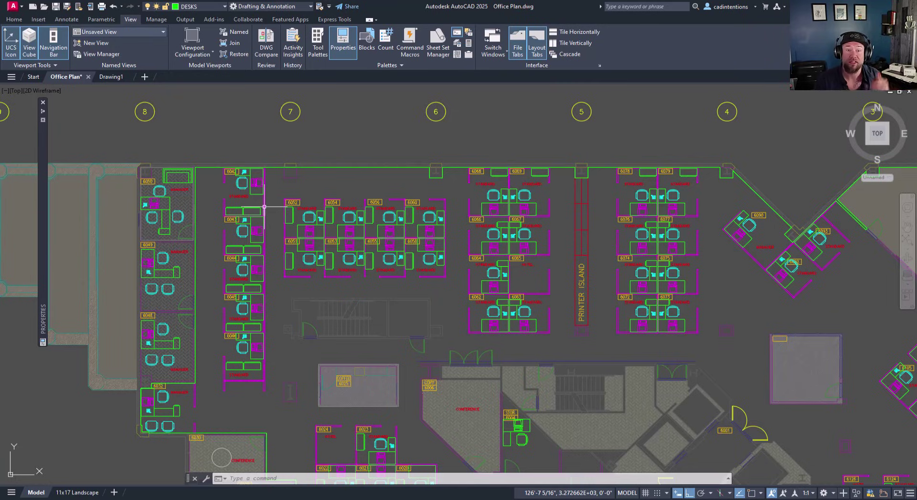
click(162, 33)
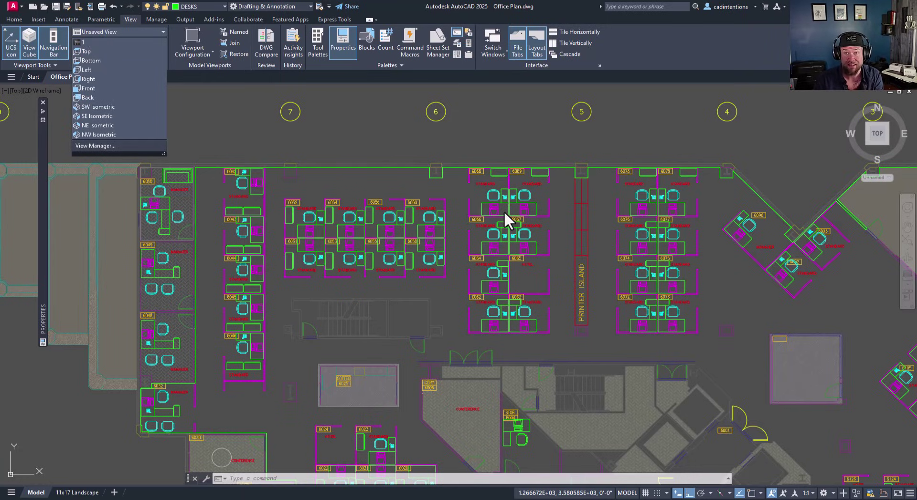
click(420, 140)
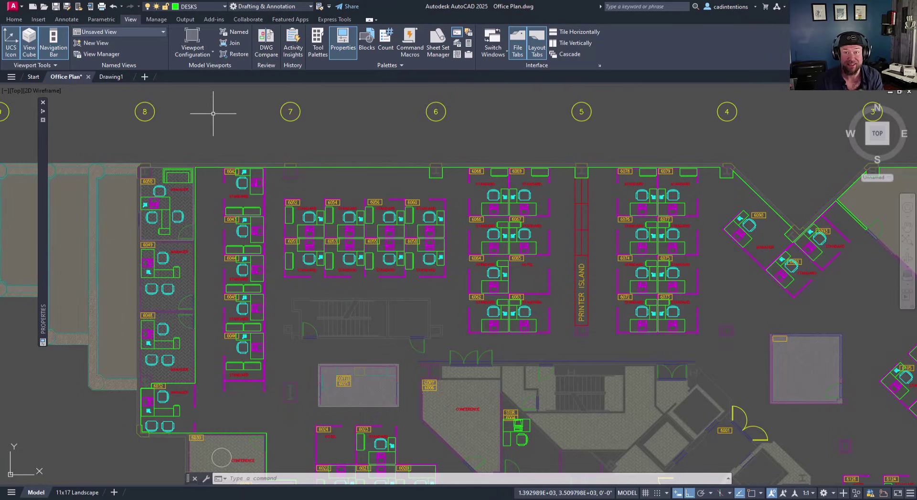
click(249, 128)
key(Escape)
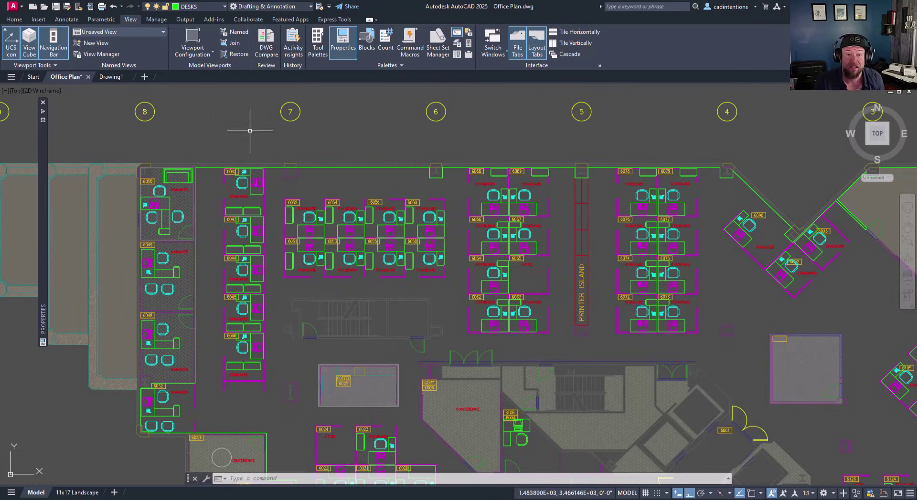
middle_drag(231, 114, 242, 99)
scroll(240, 147, up, 5)
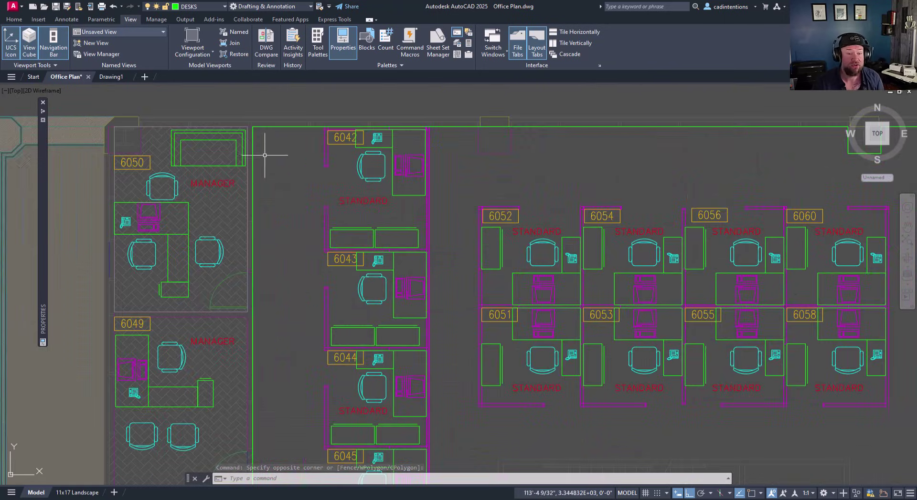
middle_drag(312, 188, 352, 157)
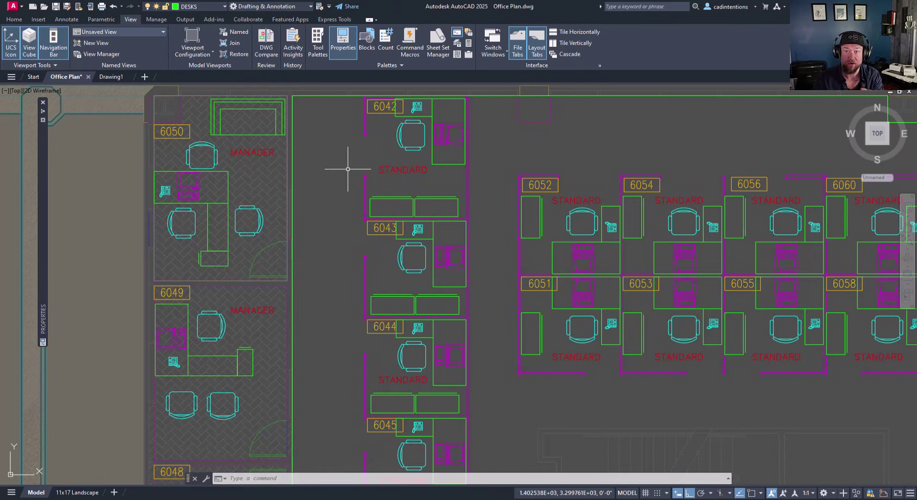
middle_drag(417, 226, 495, 266)
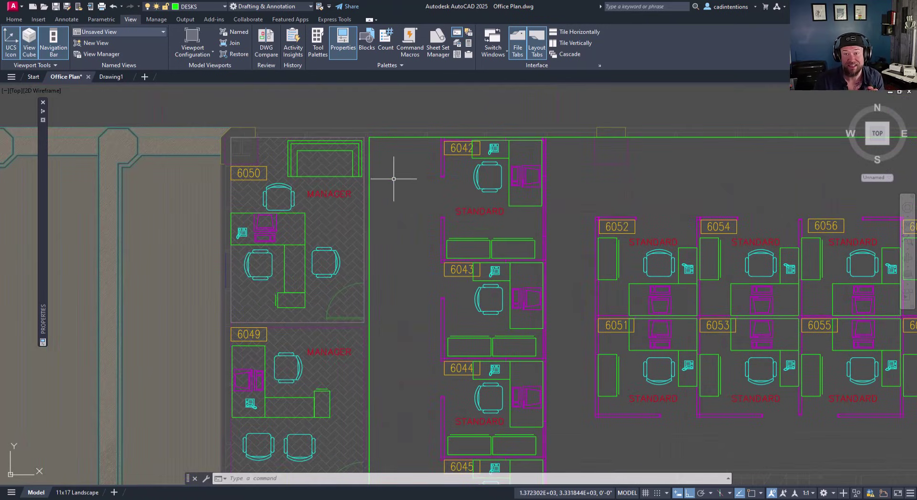
Step: Start a new named view for conference room 6100 and name it CONFERENCE
scroll(534, 213, down, 8)
scroll(702, 260, up, 8)
scroll(364, 221, down, 2)
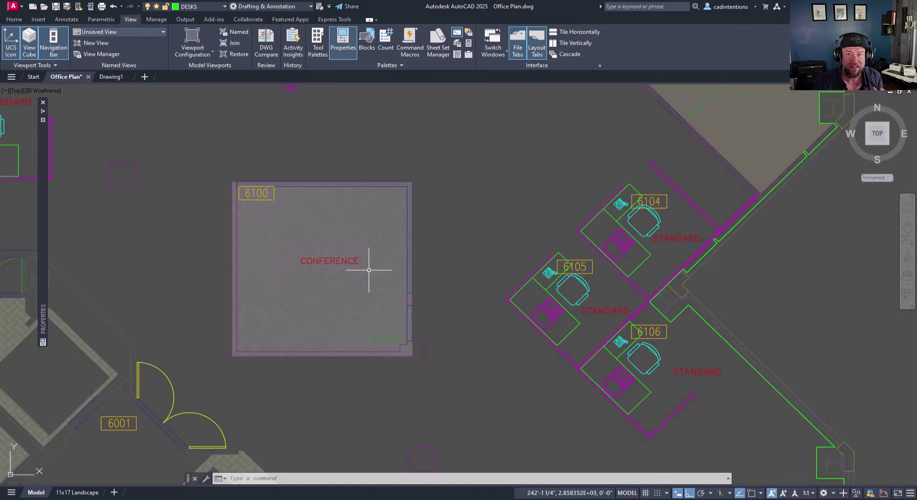
middle_drag(369, 270, 371, 256)
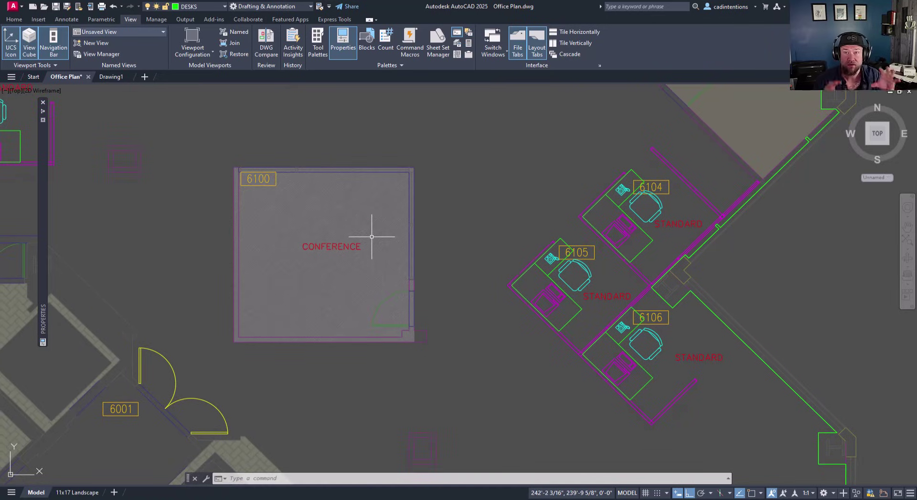
middle_drag(378, 205, 399, 206)
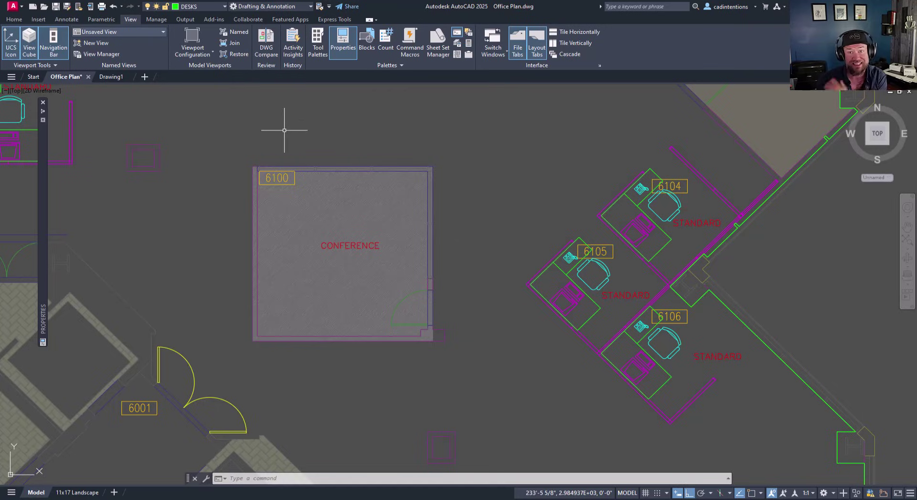
click(124, 31)
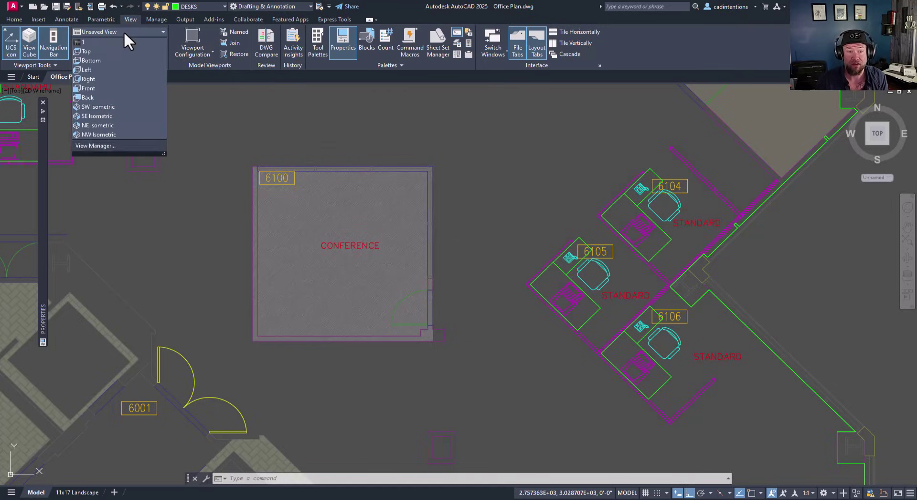
click(124, 30)
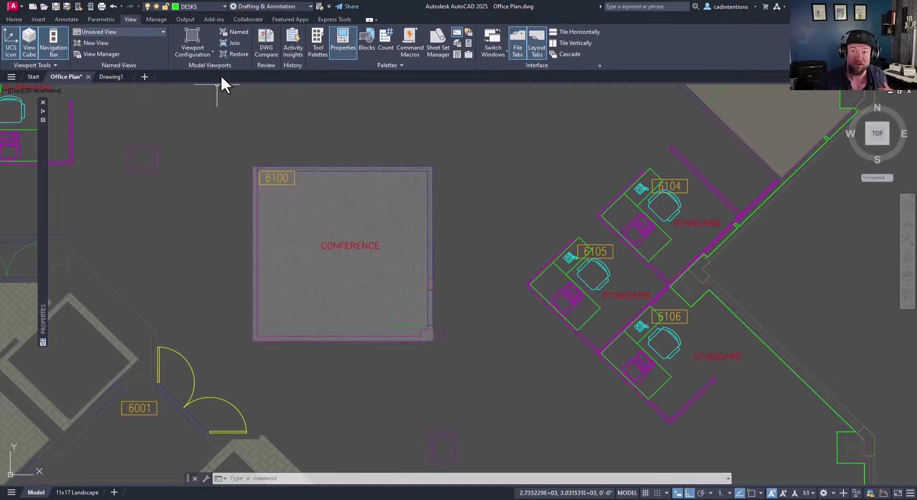
click(103, 44)
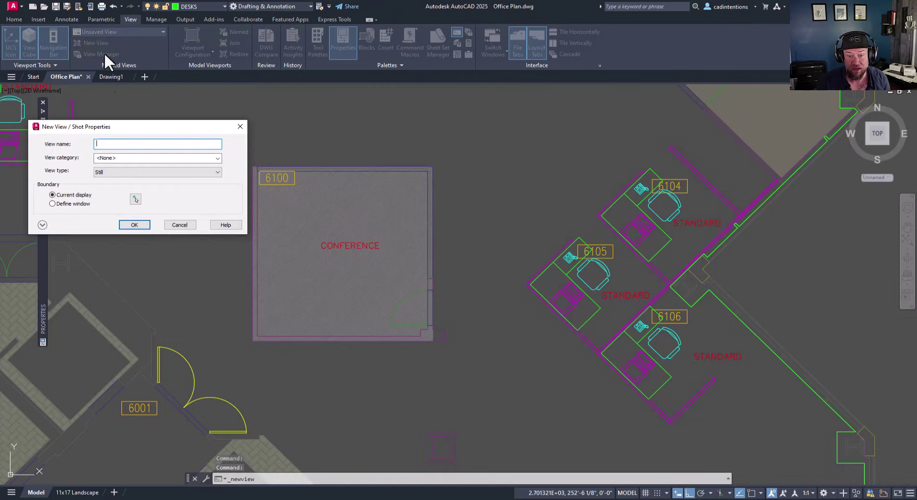
drag(129, 125, 558, 103)
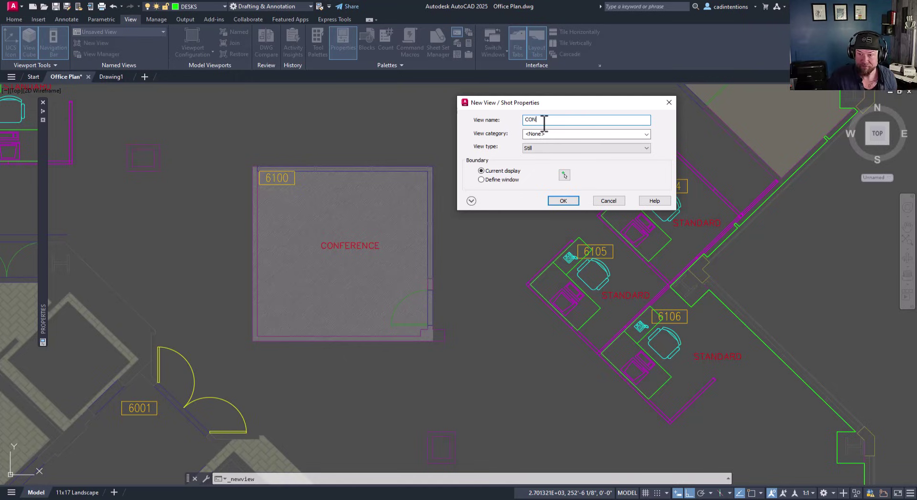
text(CONFERENCE)
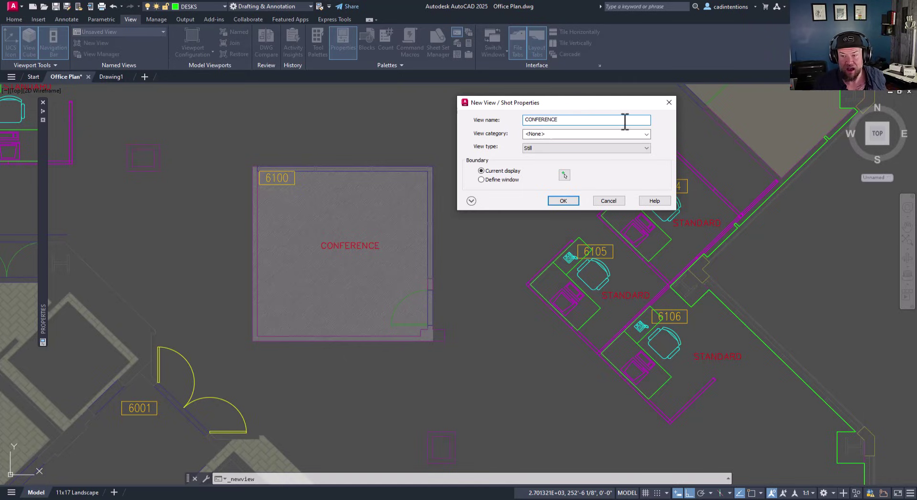
Step: Keep the view category at None and the view type at Still
click(646, 134)
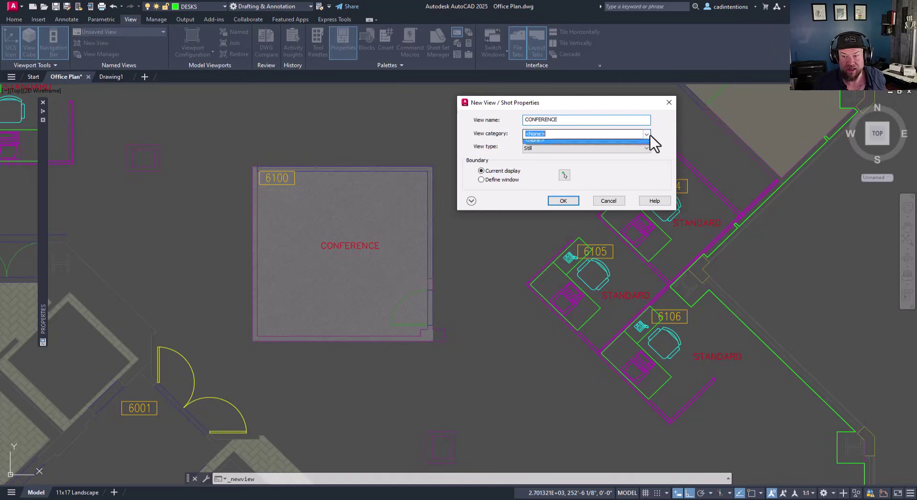
click(648, 136)
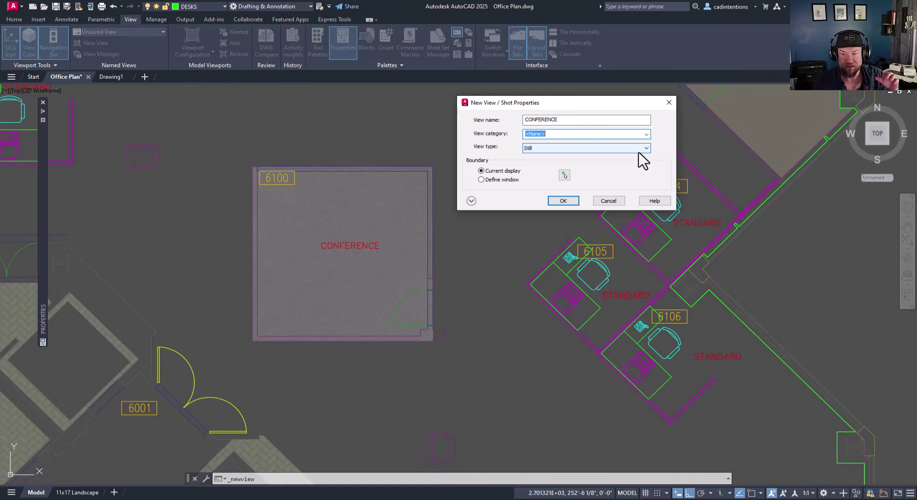
click(640, 152)
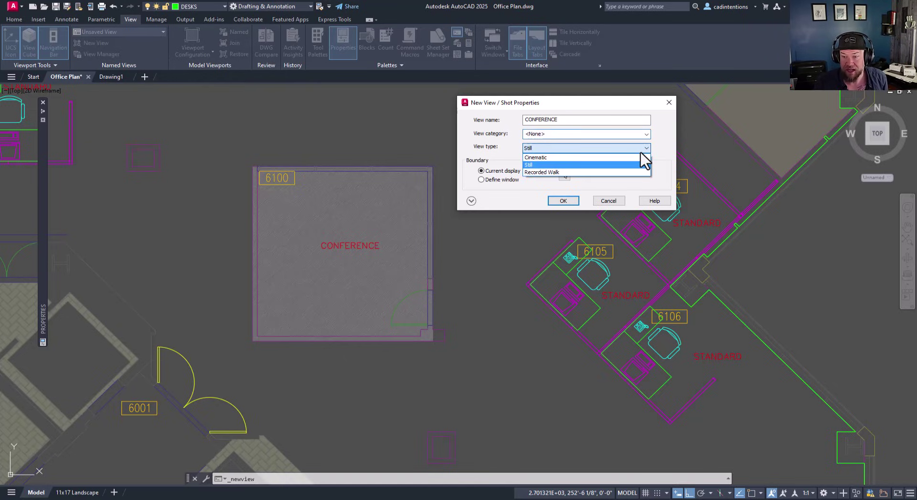
click(643, 165)
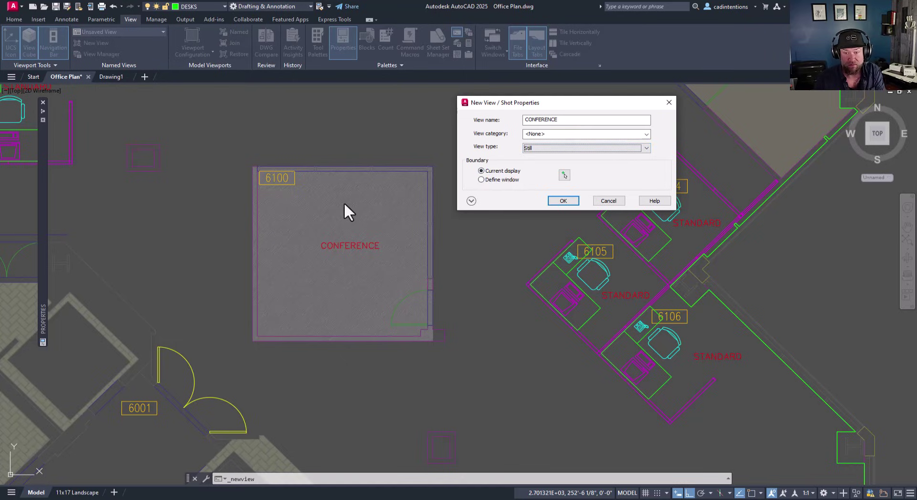
Step: Define the view's boundary as a window around conference room 6100, extending east into the angled workstations, and save the view
click(482, 181)
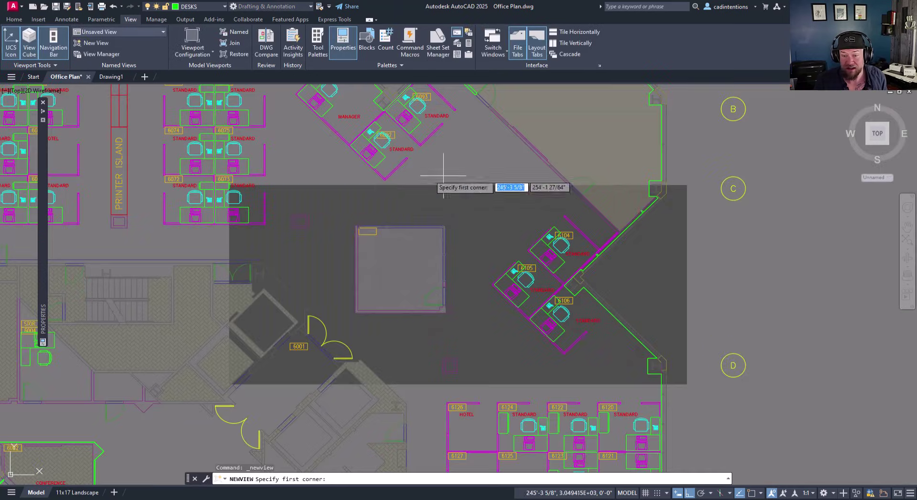
click(282, 192)
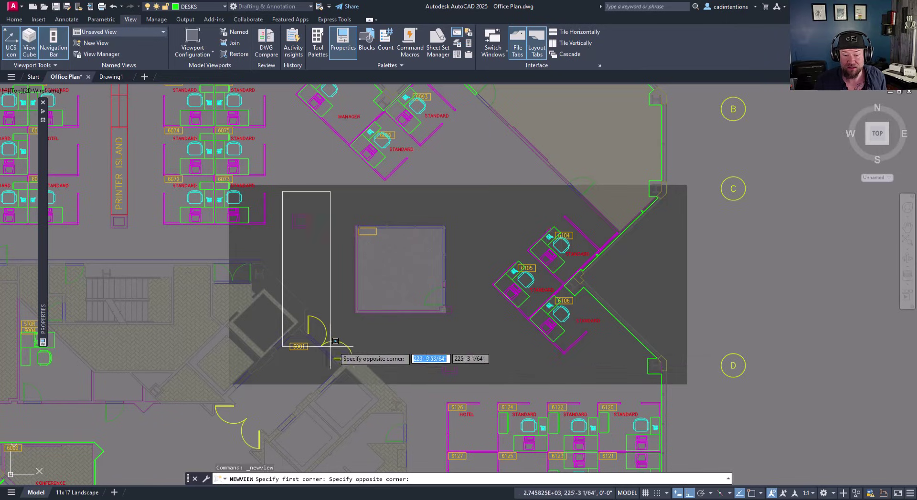
click(556, 379)
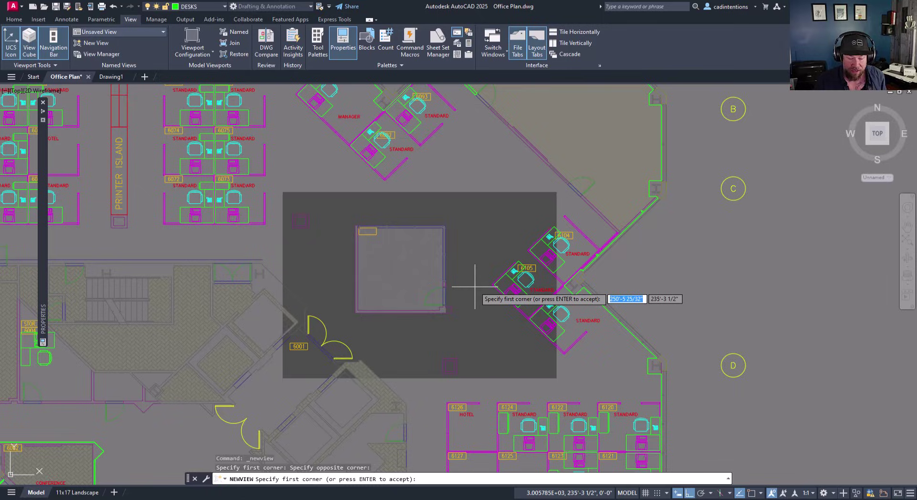
key(Return)
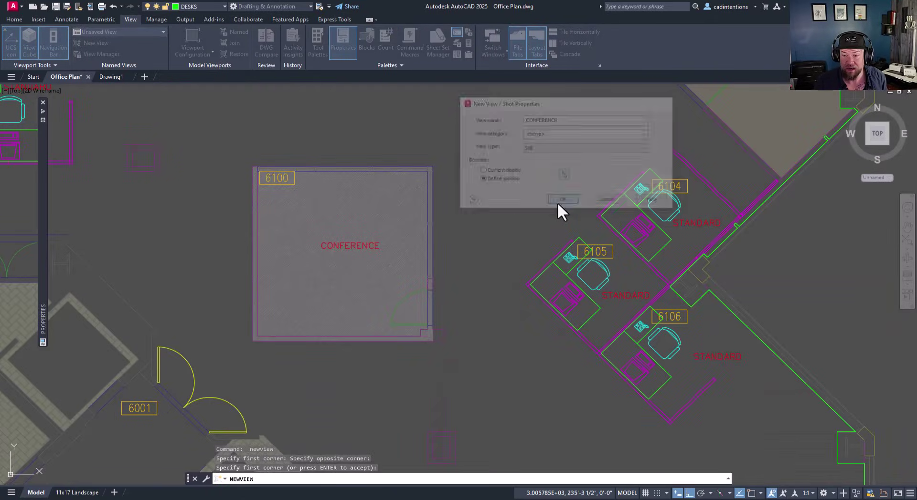
click(557, 202)
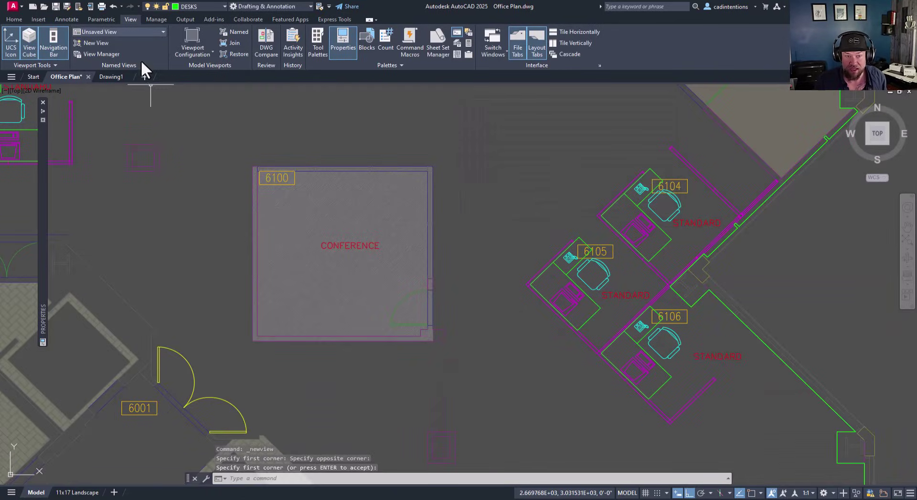
Step: Go to the manager offices in the plan's northwest corner and restore the saved CONFERENCE view from there
middle_drag(191, 107, 444, 172)
scroll(406, 181, down, 3)
middle_drag(119, 158, 327, 204)
scroll(409, 256, up, 5)
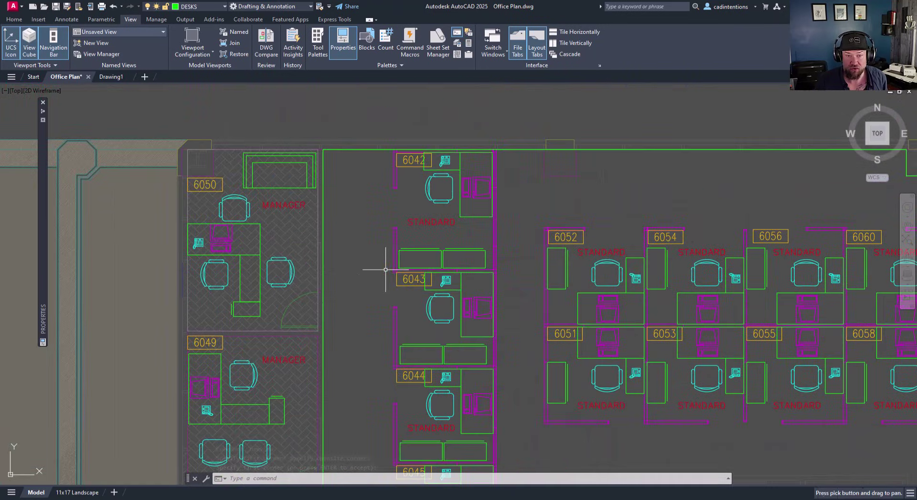
click(132, 34)
click(104, 51)
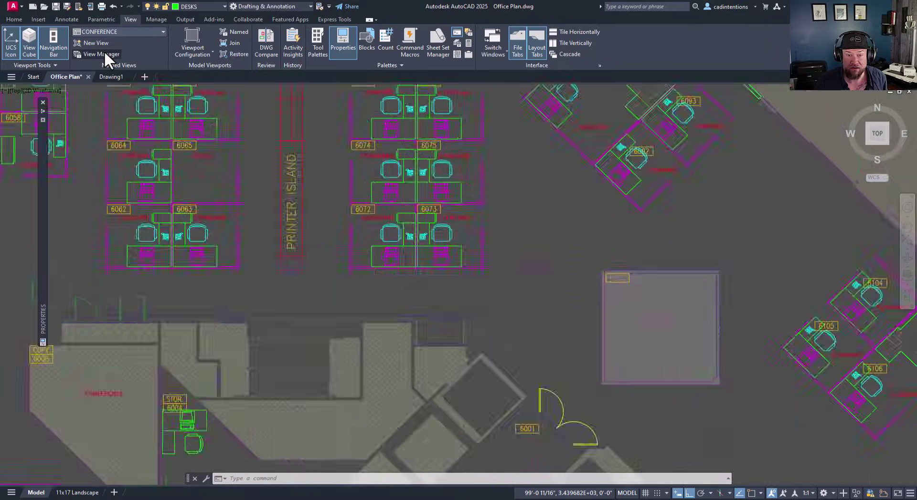
Step: Go to the director offices at the plan's south end and start a new named view called SOUTH OFFICES
scroll(441, 279, down, 5)
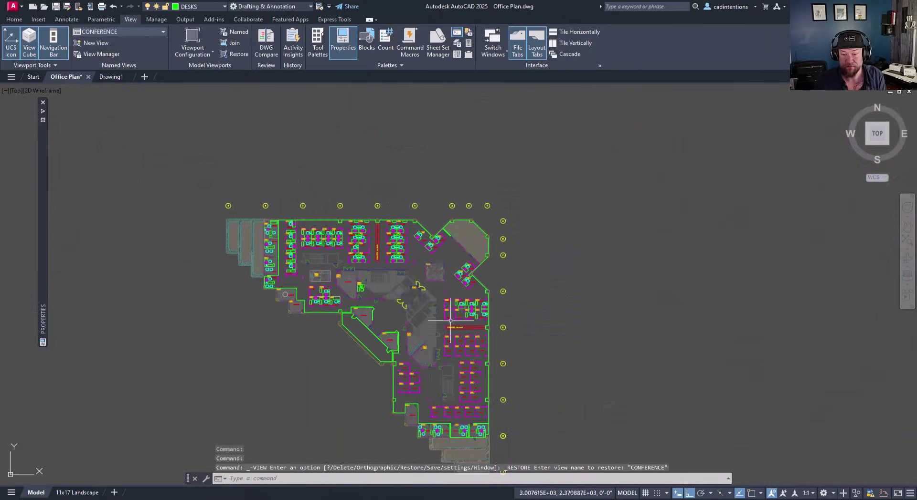
scroll(396, 308, up, 6)
middle_drag(395, 308, 366, 239)
scroll(365, 239, up, 2)
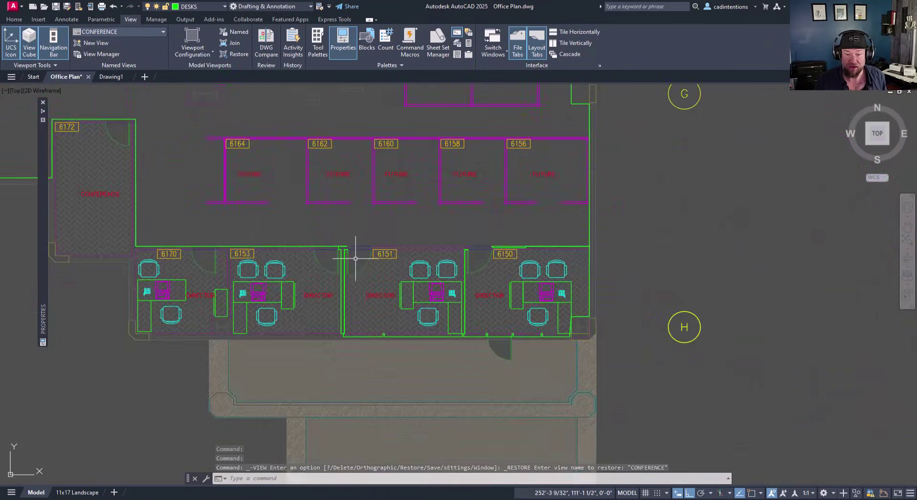
middle_drag(310, 225, 306, 287)
scroll(297, 234, up, 1)
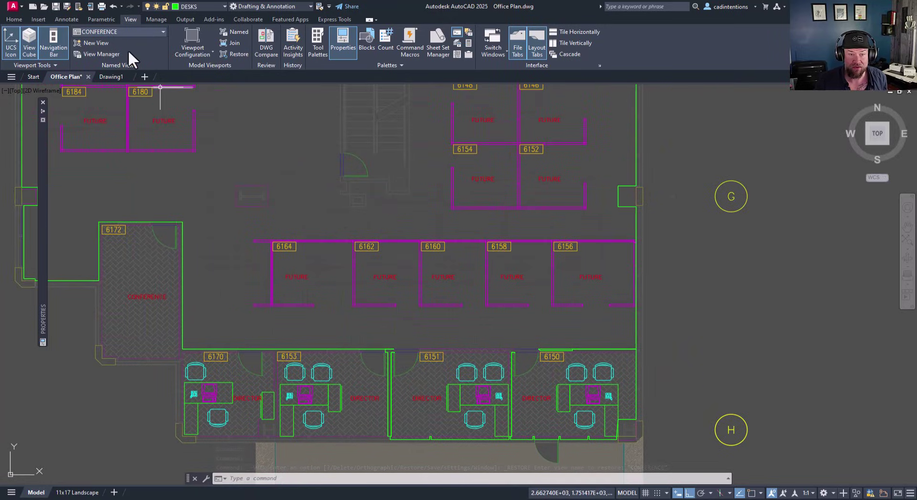
click(89, 43)
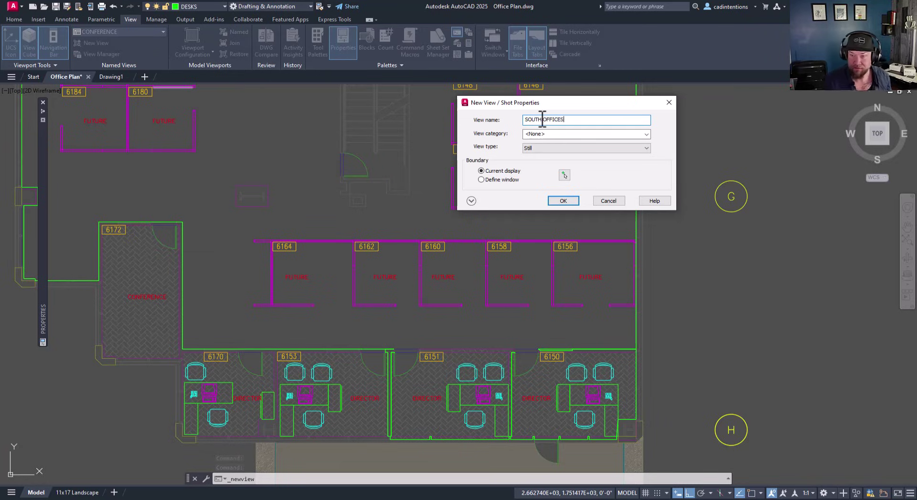
Step: Define the view's boundary as a window from west of conference room 6172 to past grid bubbles G and H, and save it
click(481, 180)
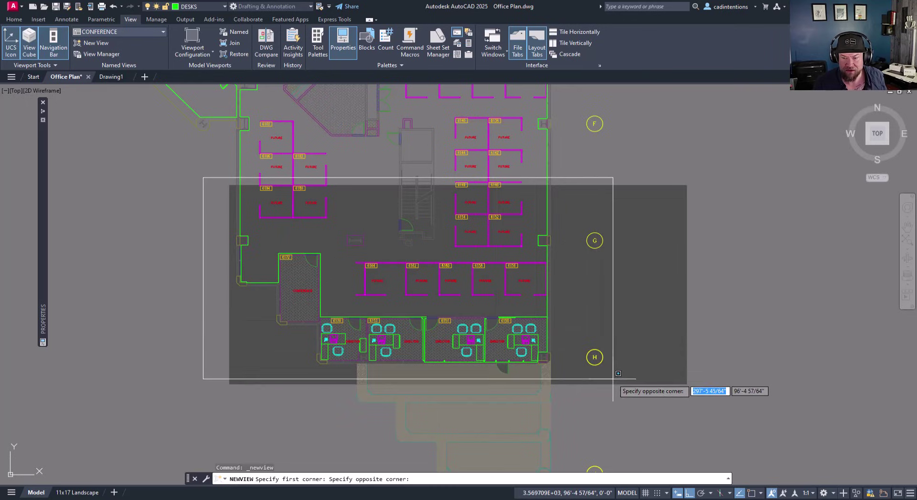
click(612, 378)
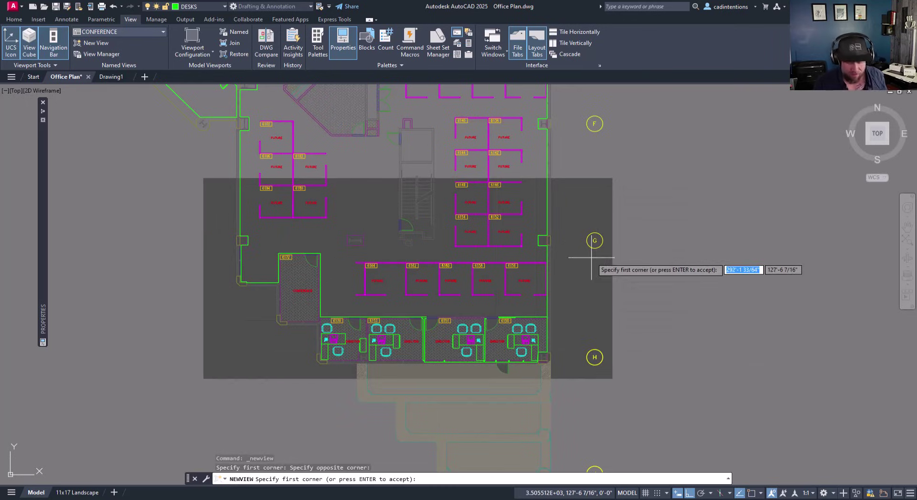
key(Return)
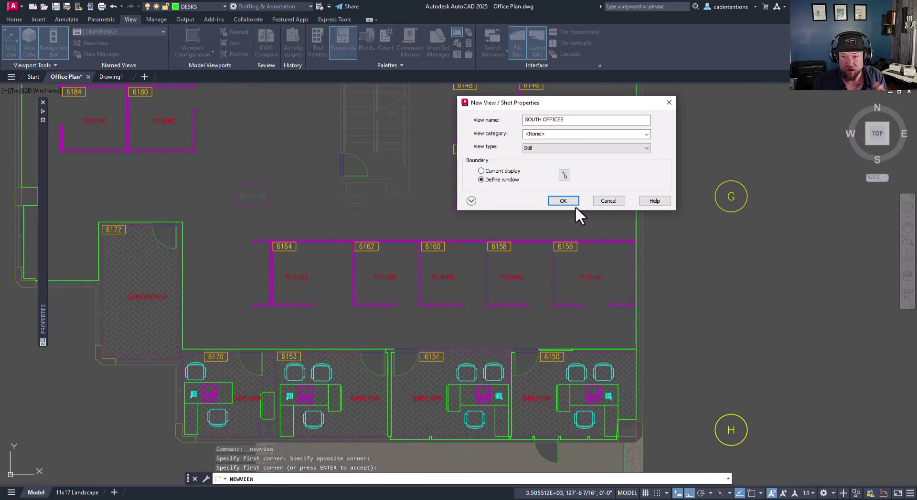
click(563, 199)
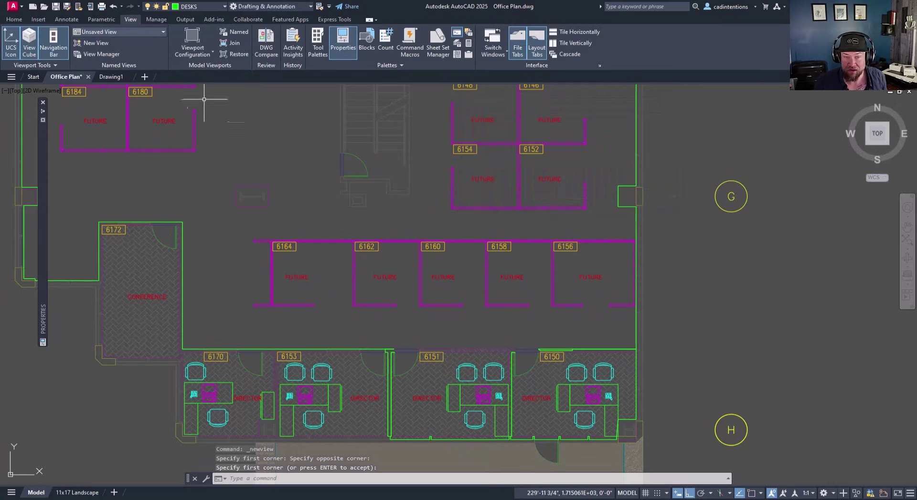
Step: Restore the SOUTH OFFICES named view, followed by the CONFERENCE view
click(158, 32)
click(115, 41)
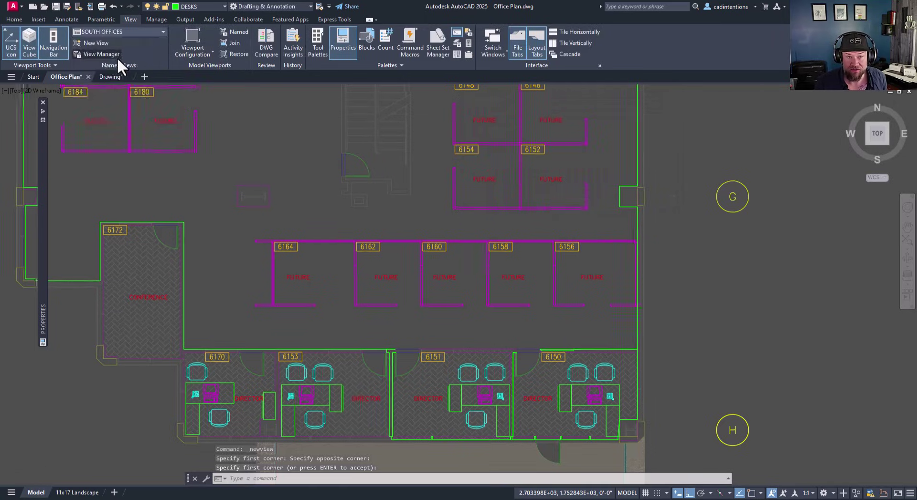
click(120, 32)
click(89, 50)
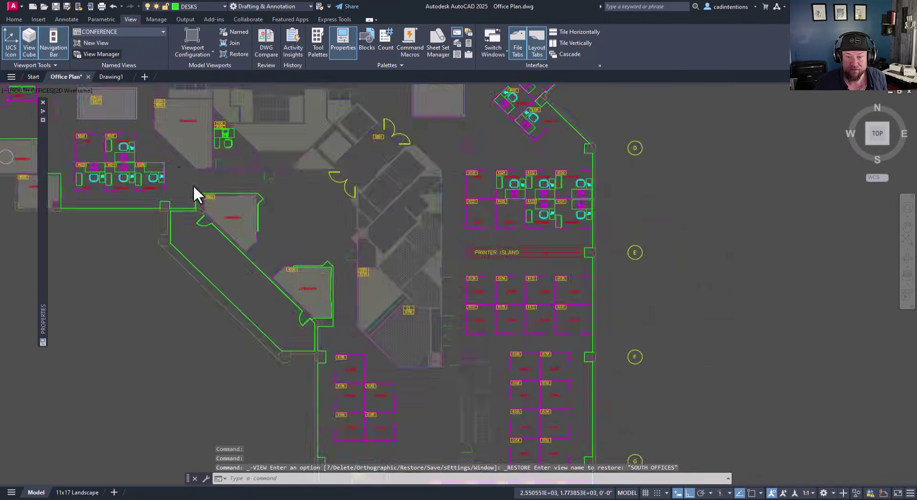
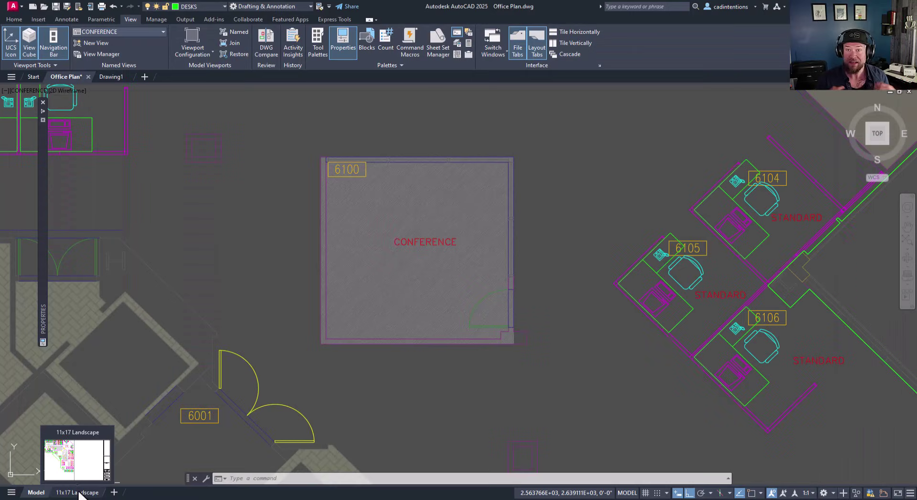
Step: Switch to the 11x17 Landscape layout and bring the whole sheet into view
click(79, 493)
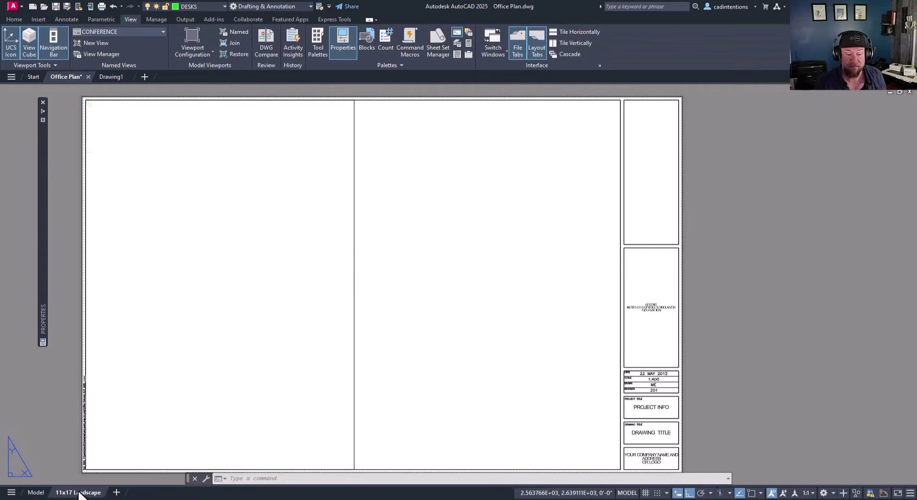
scroll(367, 275, down, 2)
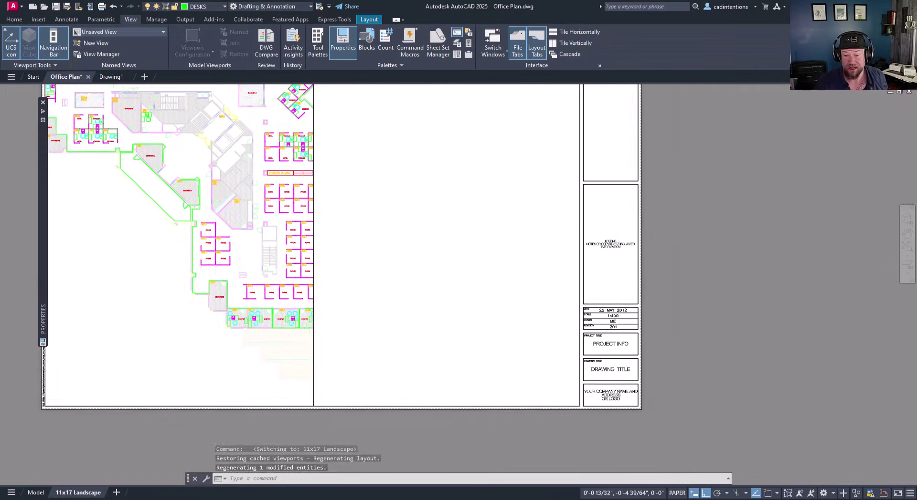
scroll(492, 298, up, 2)
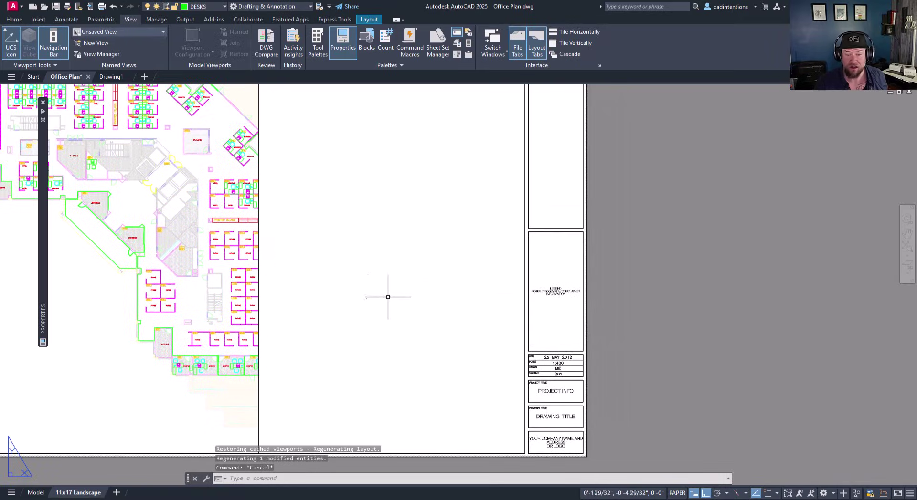
scroll(386, 296, down, 2)
middle_drag(333, 317, 324, 313)
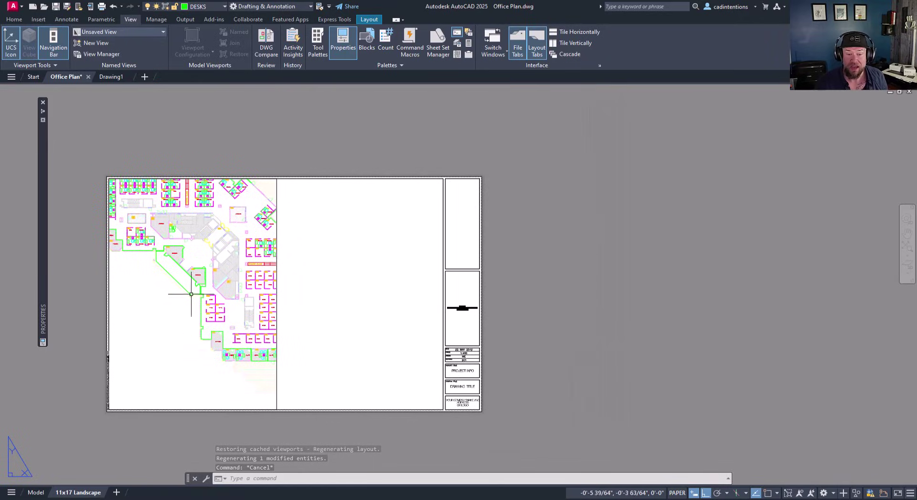
Step: Set the scale of the existing floor plan viewport to 1/32" = 1'-0" and deselect it
drag(307, 364, 235, 368)
click(800, 493)
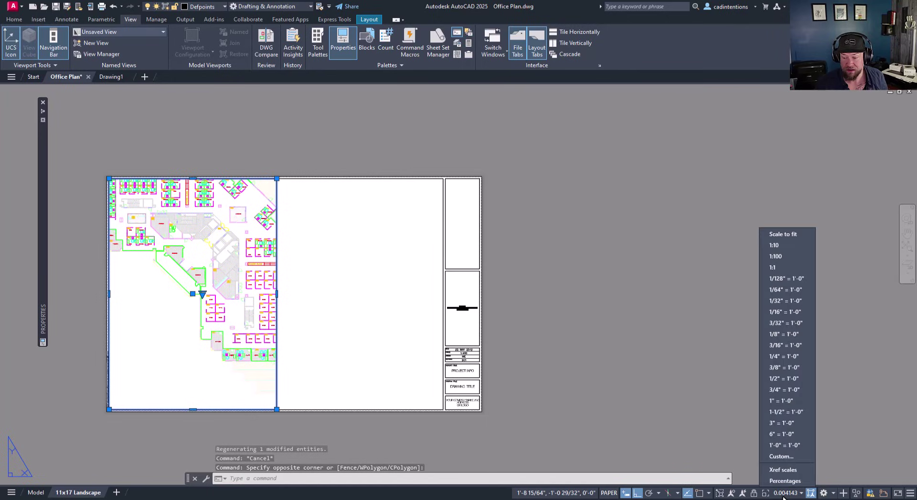
click(784, 322)
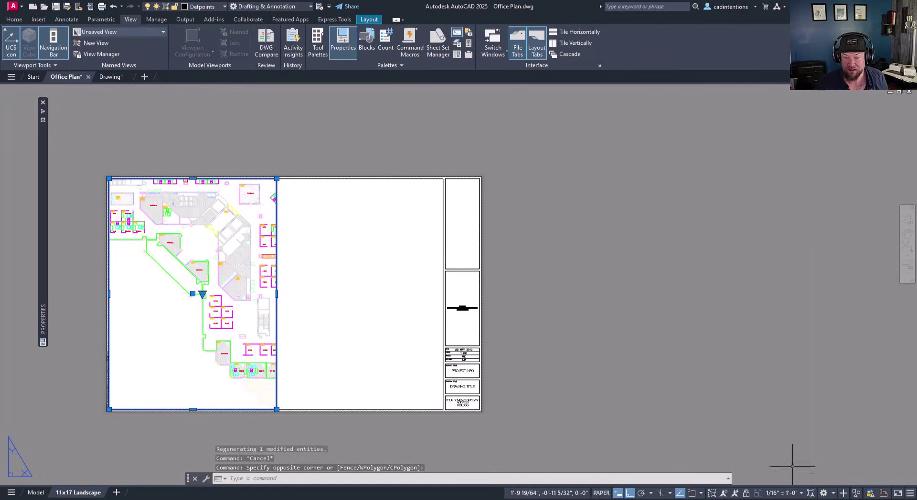
click(787, 492)
click(777, 301)
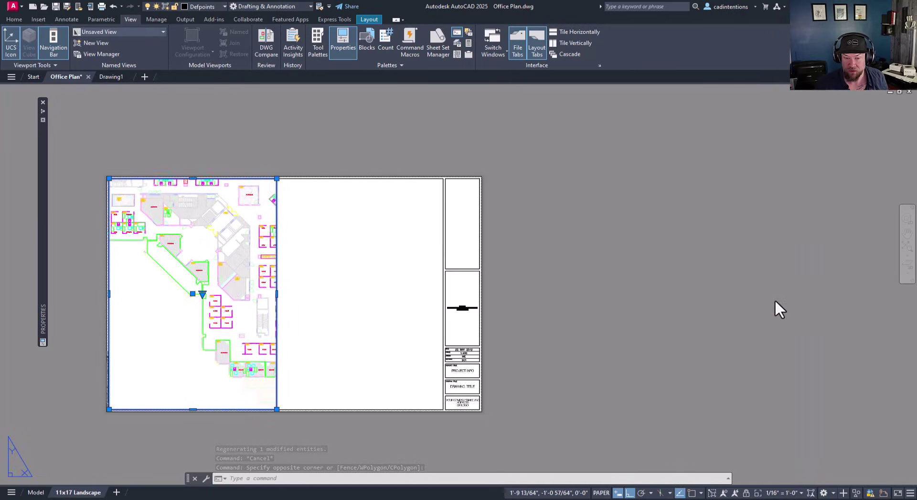
scroll(222, 261, up, 2)
middle_drag(243, 311, 258, 267)
click(412, 228)
click(481, 273)
key(Escape)
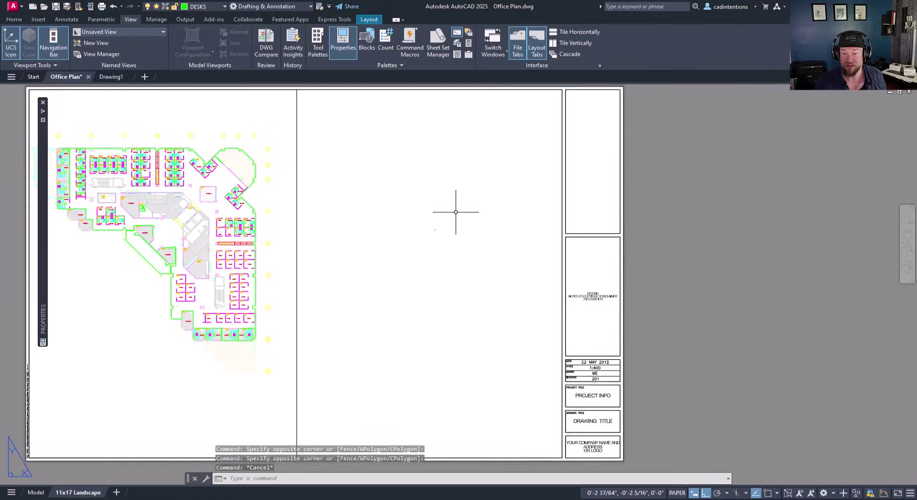
Step: Insert the SOUTH OFFICES named view as a viewport in the upper part of the sheet's empty half
scroll(454, 211, down, 2)
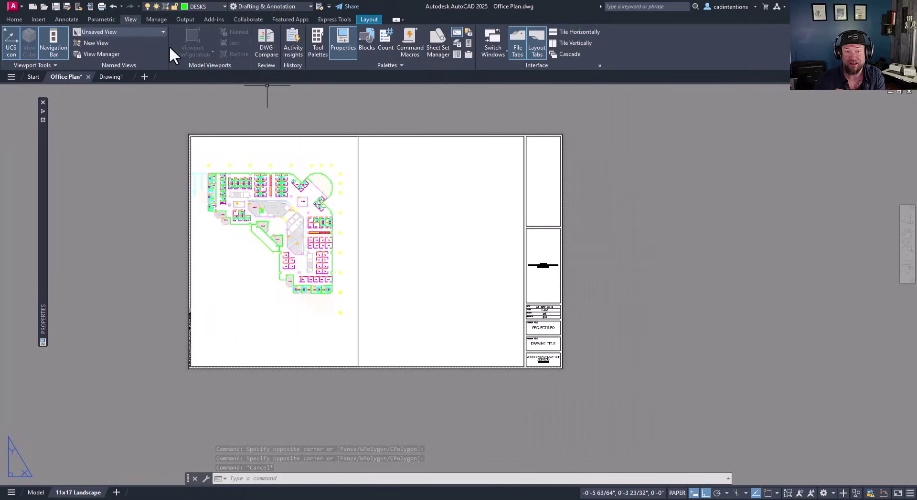
click(369, 20)
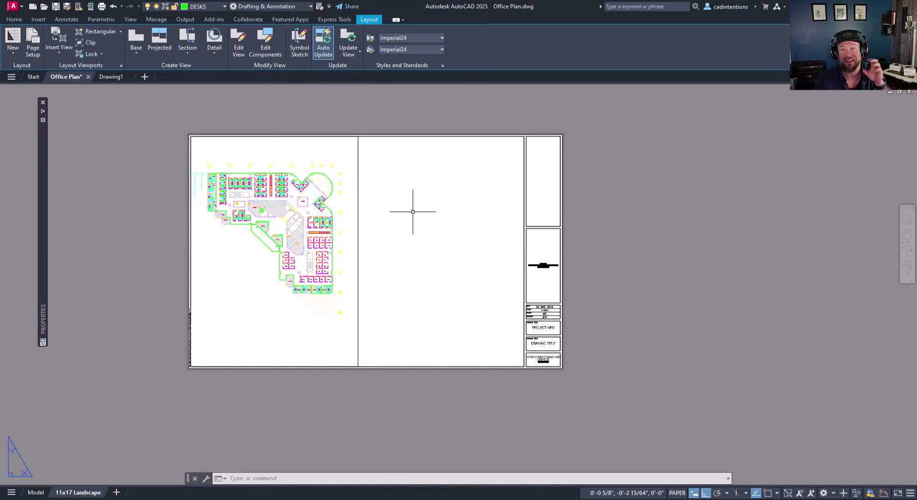
scroll(434, 180, up, 2)
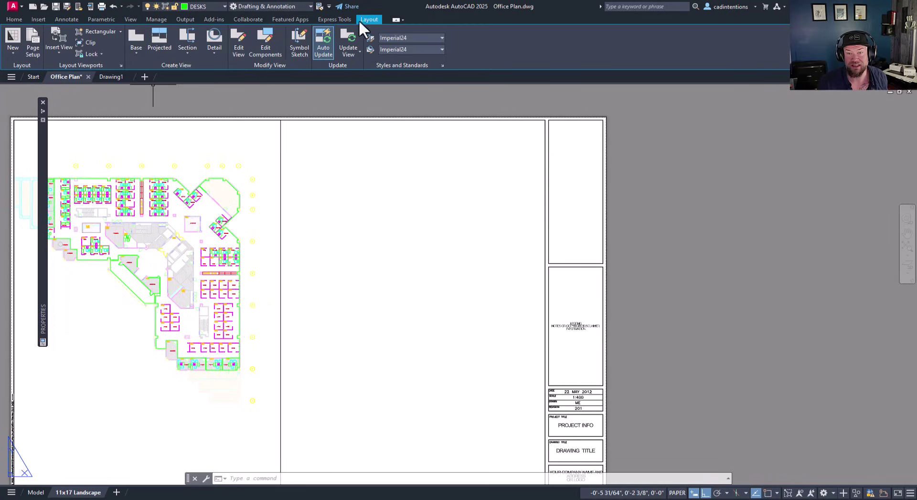
middle_drag(485, 199, 416, 147)
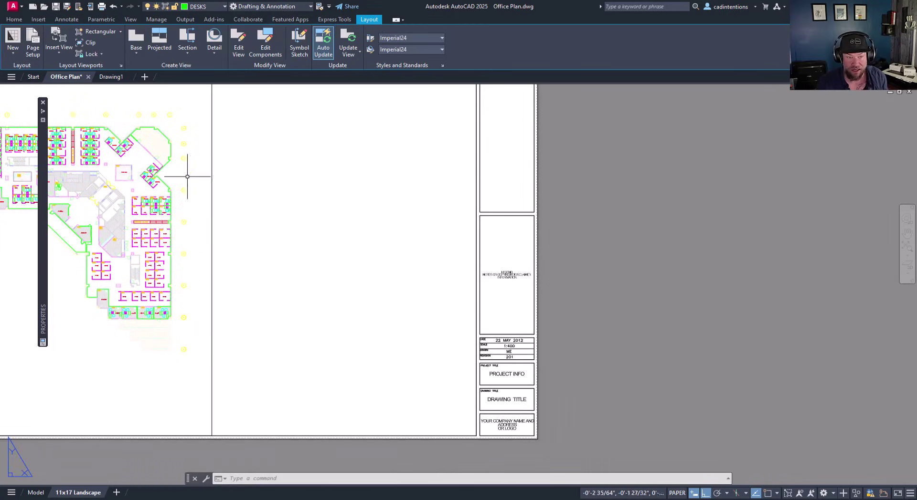
click(60, 53)
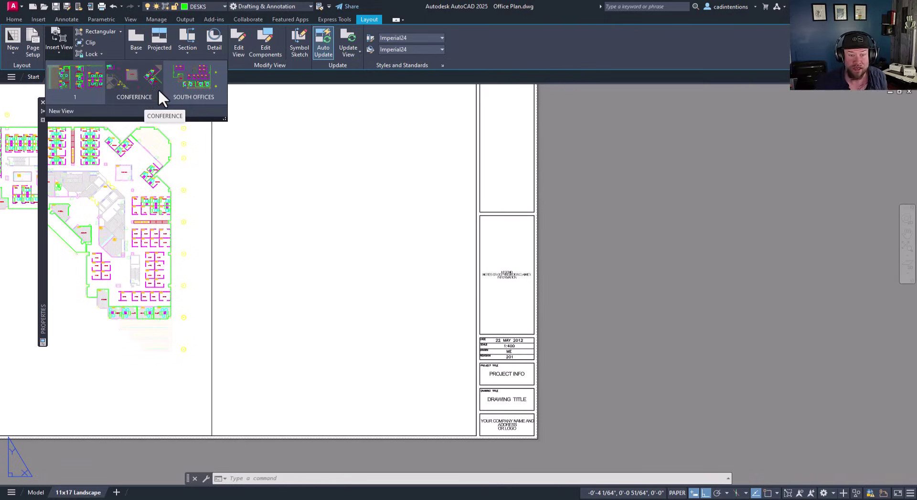
click(189, 91)
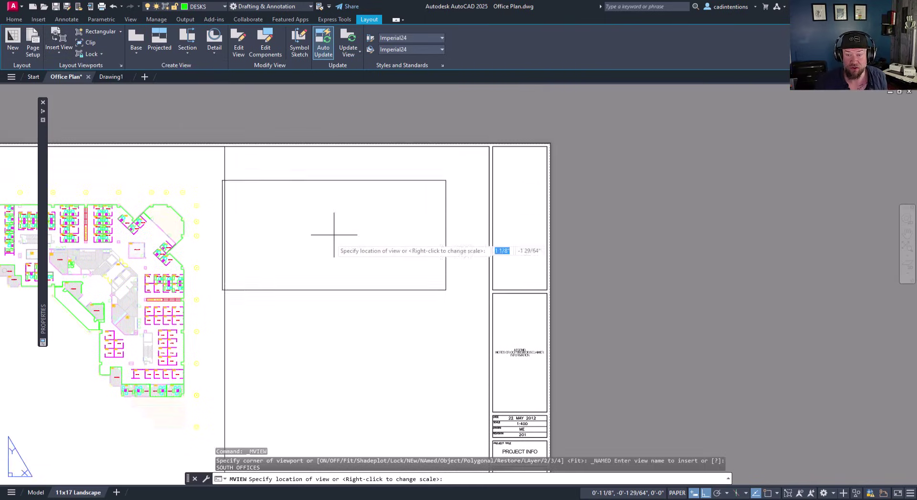
click(359, 217)
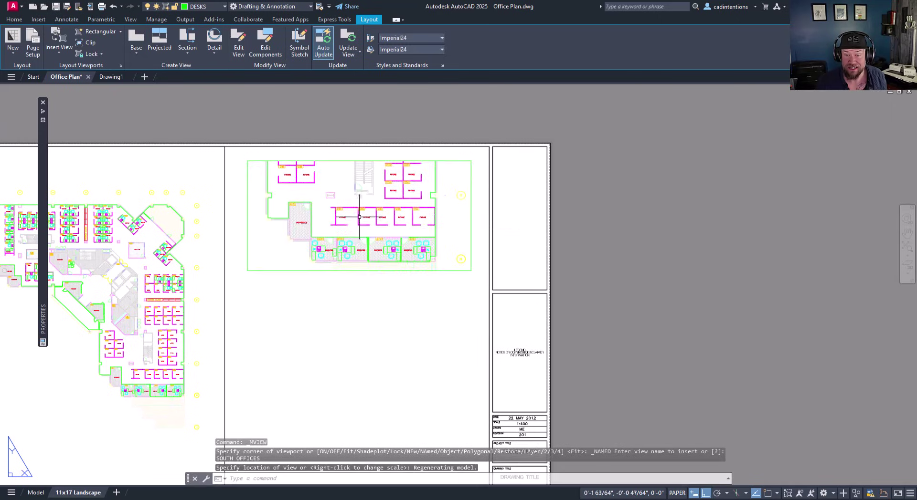
Step: Select the SOUTH OFFICES viewport to check its scale, deselect it and examine its contents up close
click(418, 301)
click(383, 262)
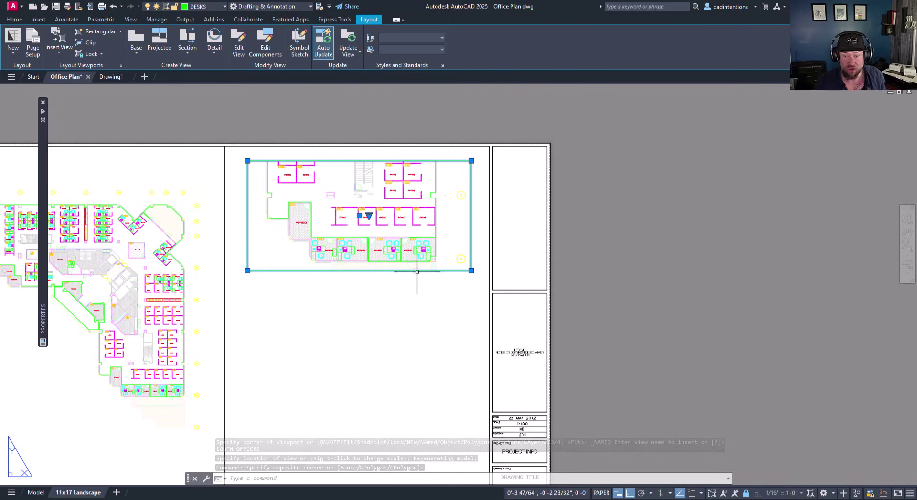
key(Escape)
key(Escape)
scroll(359, 198, up, 2)
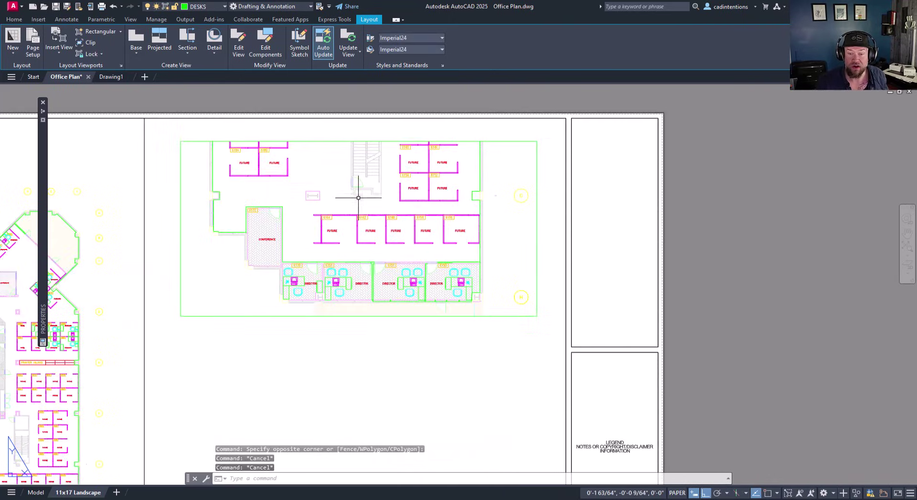
key(Escape)
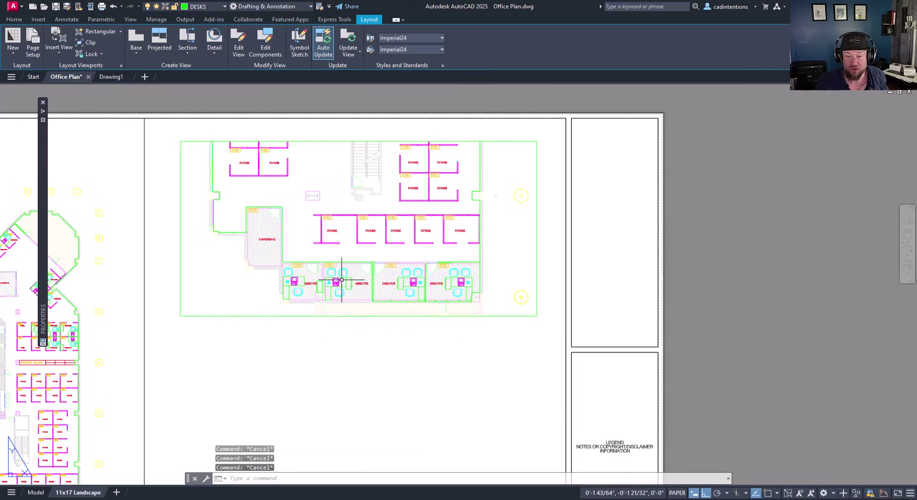
Step: Insert the CONFERENCE named view as a viewport directly below the SOUTH OFFICES viewport, with object snap turned on
scroll(339, 286, down, 2)
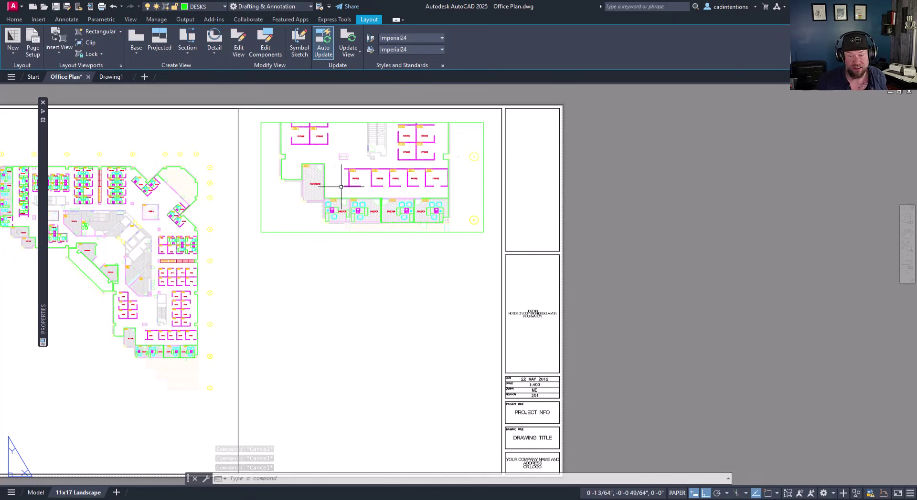
click(53, 52)
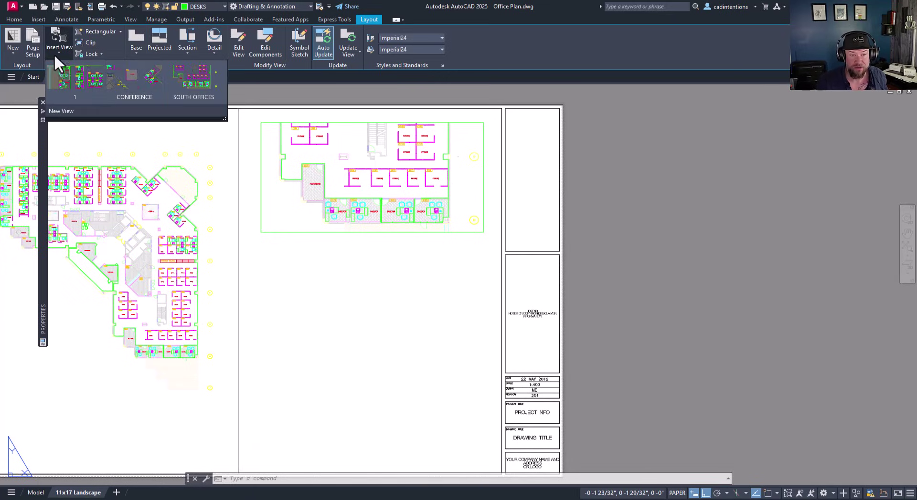
click(141, 87)
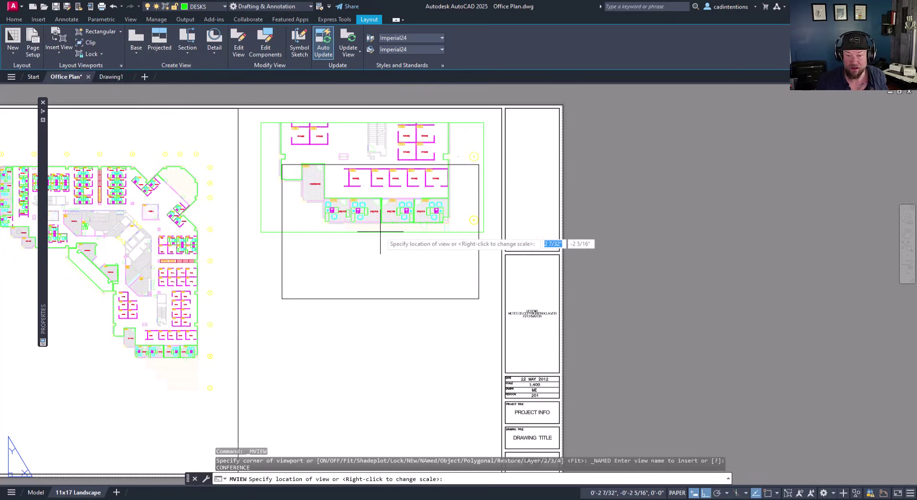
key(F2)
key(F2)
key(F3)
key(F3)
key(F3)
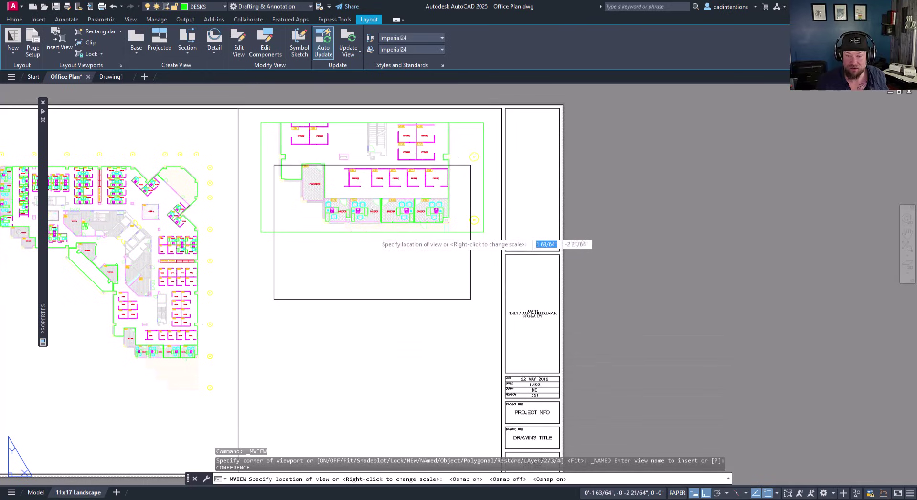
click(372, 317)
Step: Place the CONFERENCE viewport below the SOUTH OFFICES viewport and select each of the two viewports in turn to check their scales
click(436, 419)
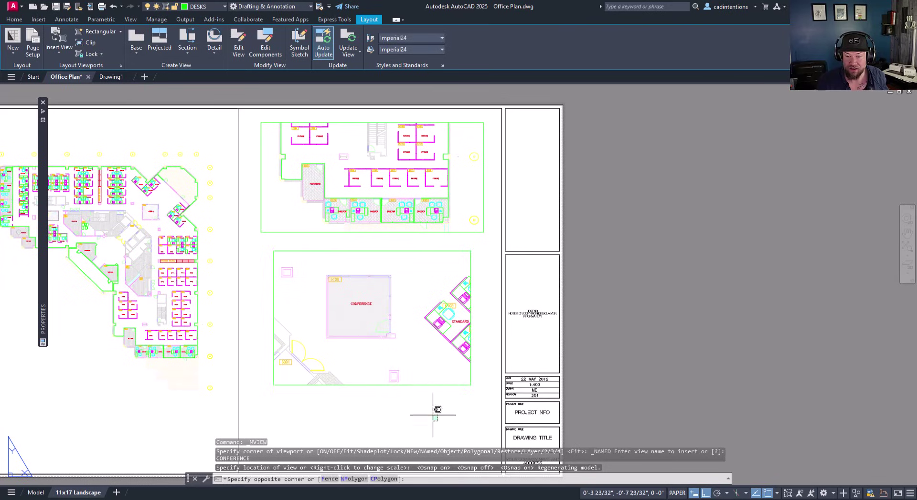
click(420, 378)
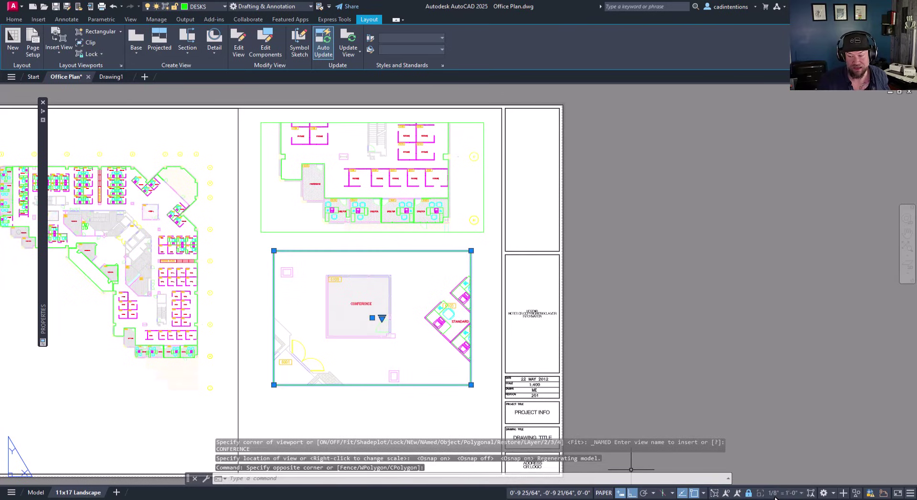
key(Escape)
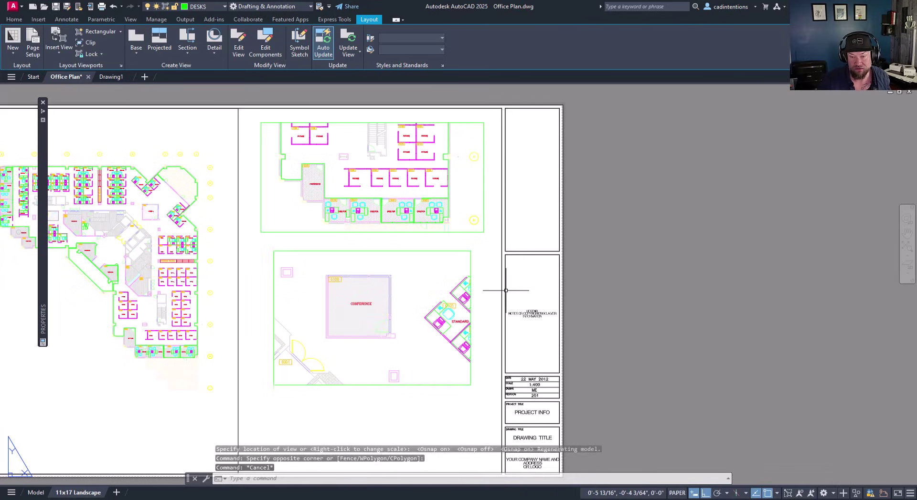
click(436, 231)
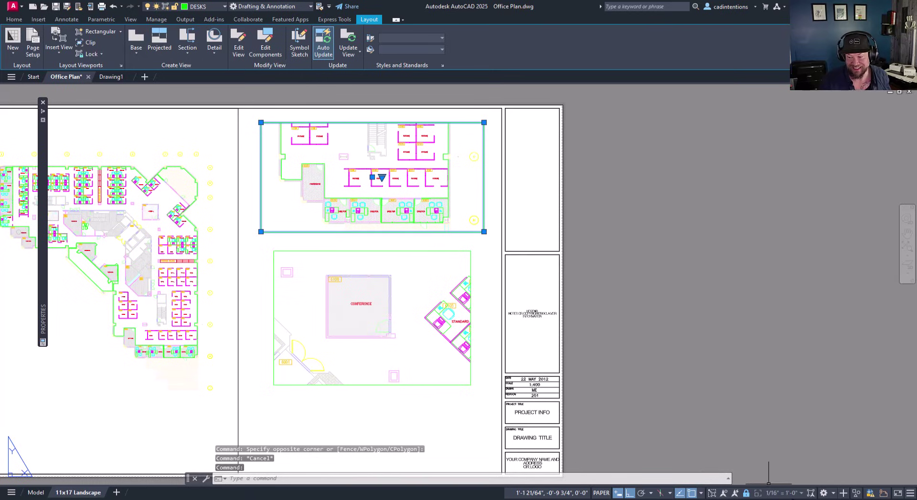
key(Escape)
Step: Select the full floor plan viewport to check its scale, deselect it and review the whole sheet
click(266, 368)
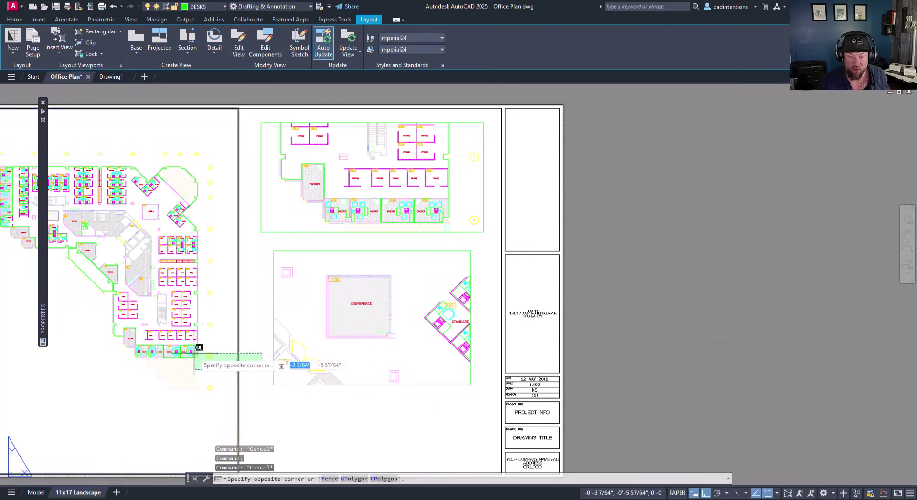
click(196, 352)
middle_drag(307, 378, 410, 339)
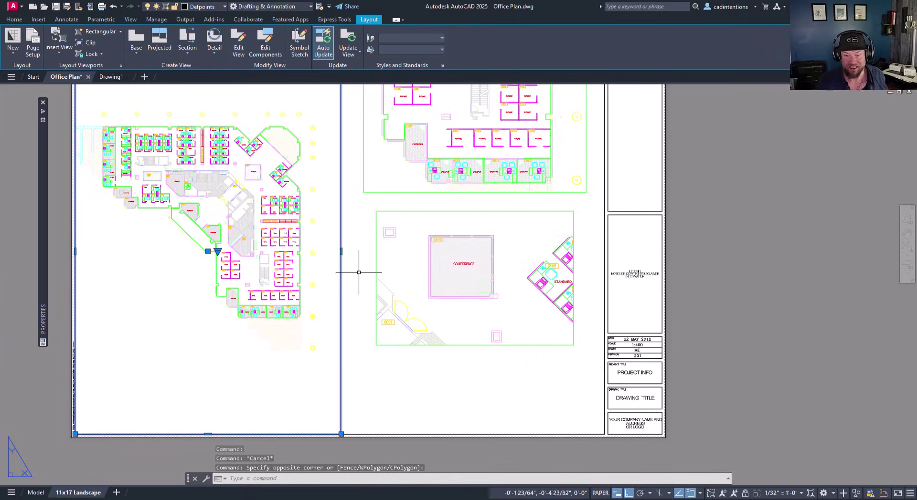
scroll(360, 266, down, 3)
key(Escape)
key(Escape)
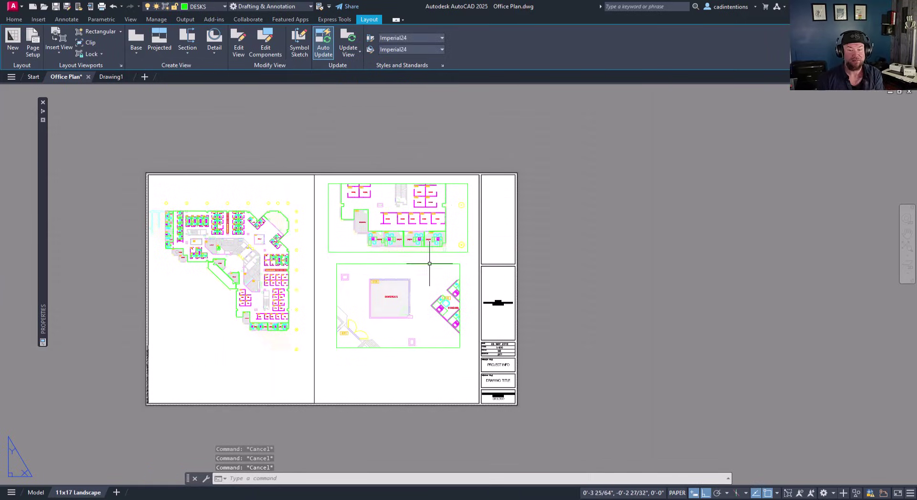
scroll(384, 255, up, 2)
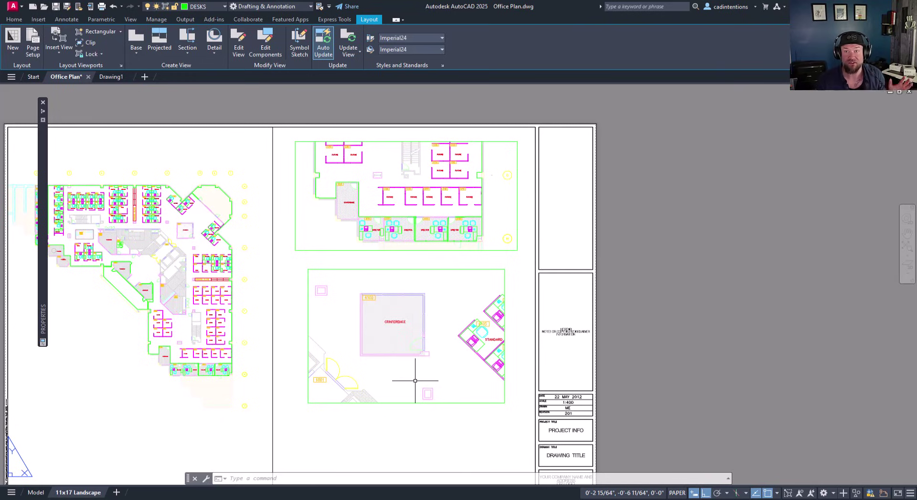
key(Escape)
key(Escape)
key(Escape)
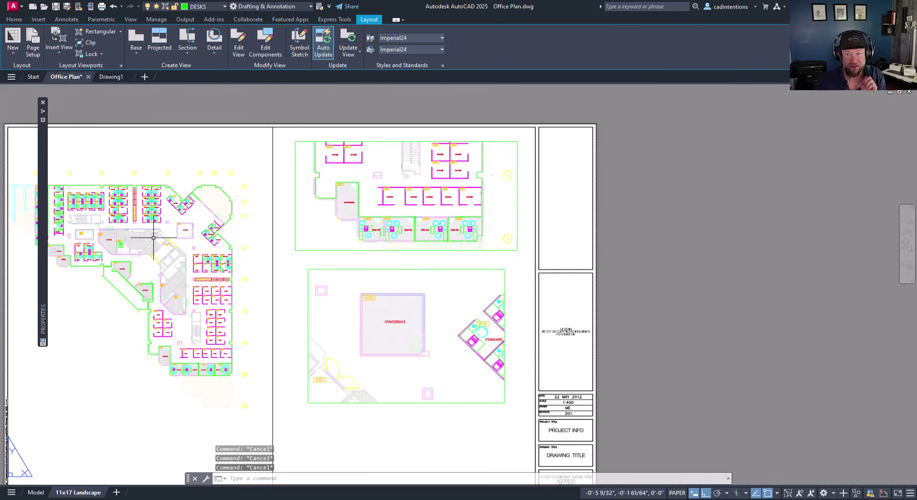
Step: Switch to model space and divide it into the Three: Above viewport configuration
click(36, 492)
middle_drag(251, 231, 288, 256)
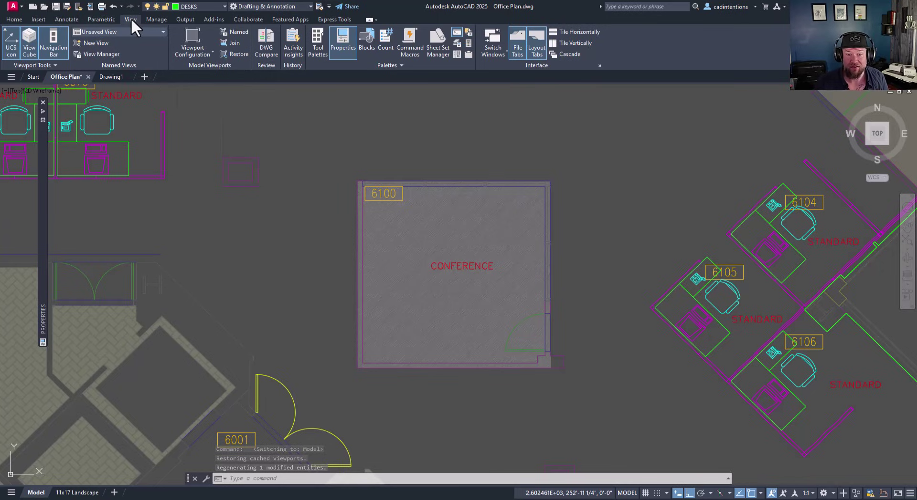
middle_drag(303, 168, 293, 216)
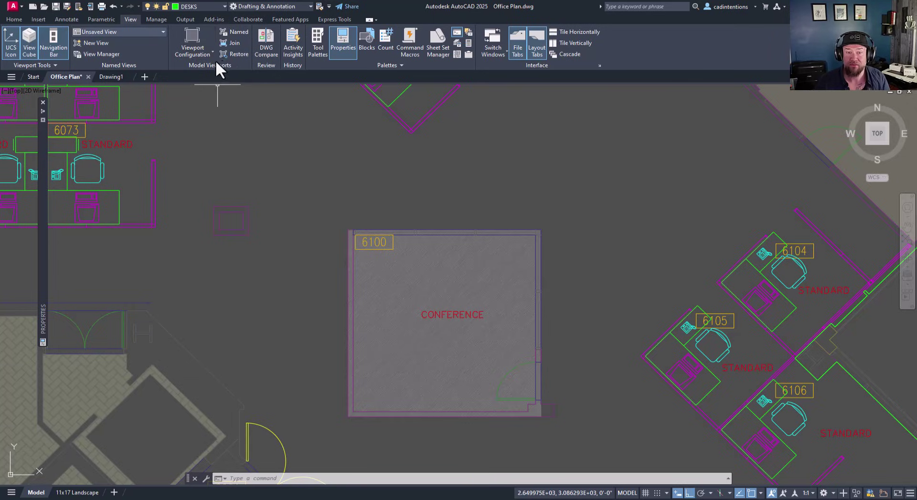
click(202, 56)
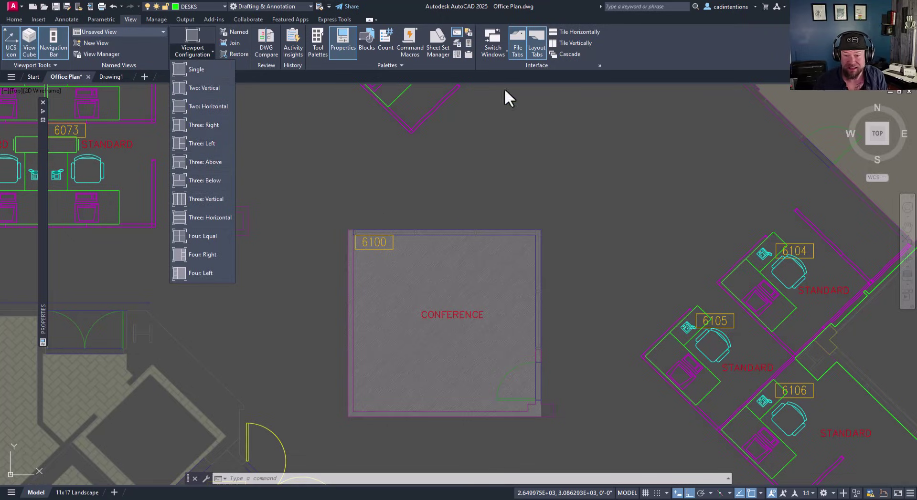
click(200, 161)
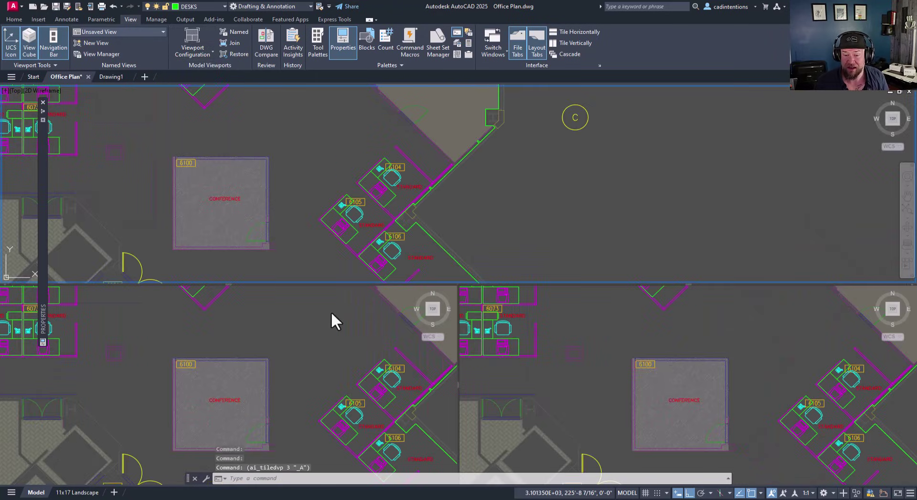
Step: Show a wider area of the office floor plan in each of the three tiled model viewports, activating each in turn
scroll(307, 231, down, 6)
middle_drag(383, 194, 407, 187)
click(307, 302)
scroll(307, 334, down, 6)
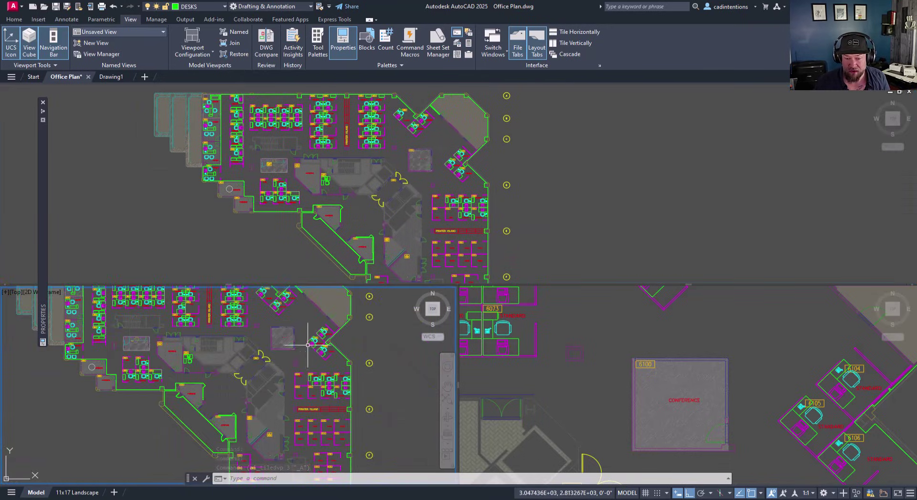
scroll(307, 345, down, 2)
middle_drag(339, 383, 287, 380)
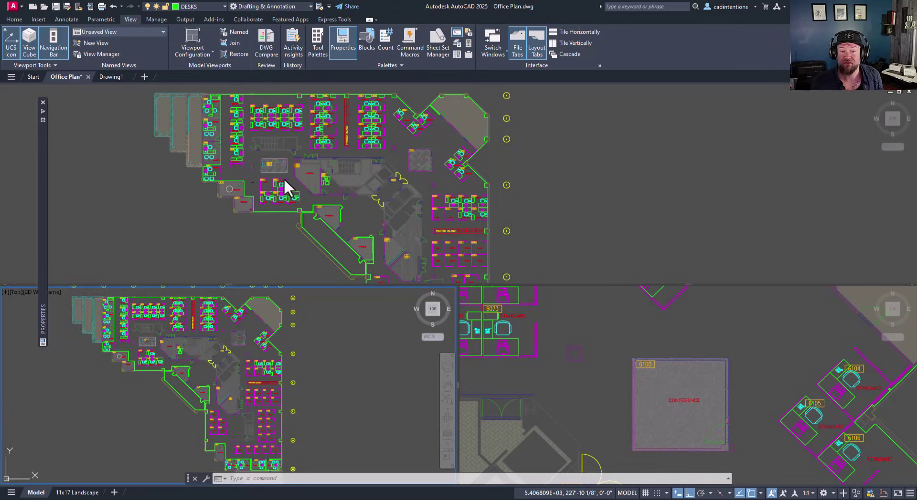
middle_drag(191, 382, 248, 377)
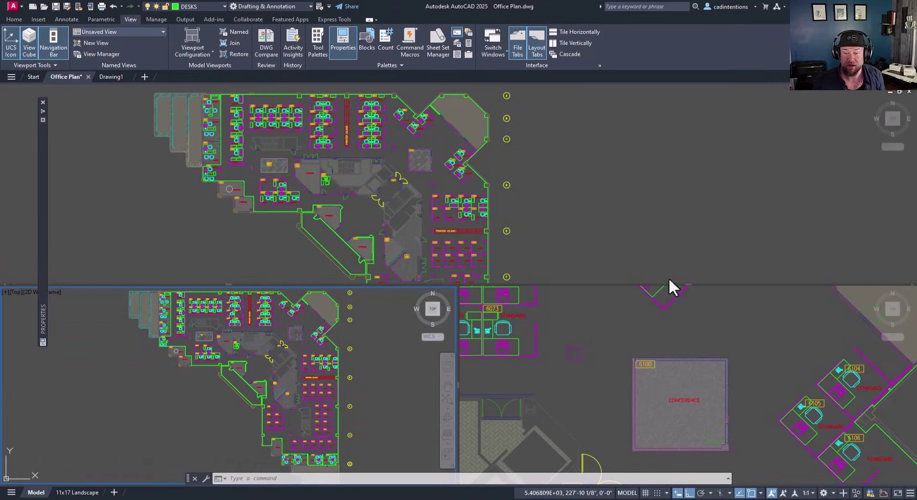
click(732, 334)
scroll(651, 331, down, 5)
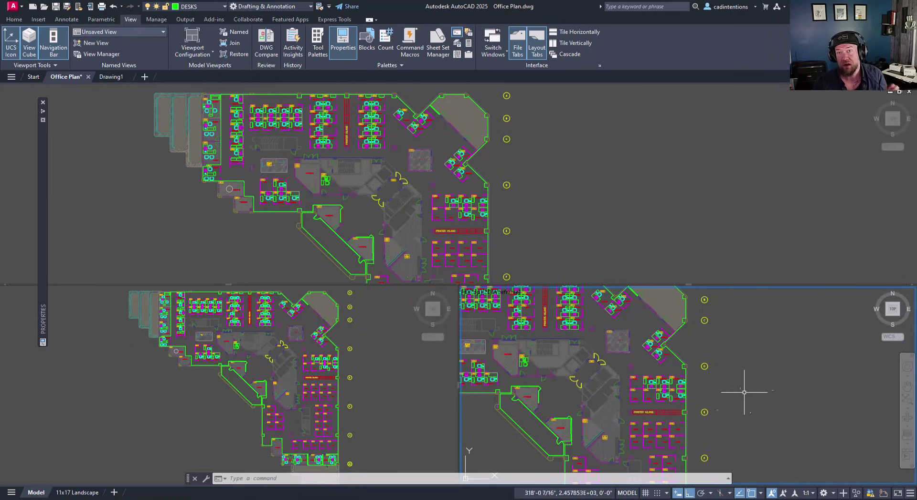
middle_drag(667, 395, 749, 382)
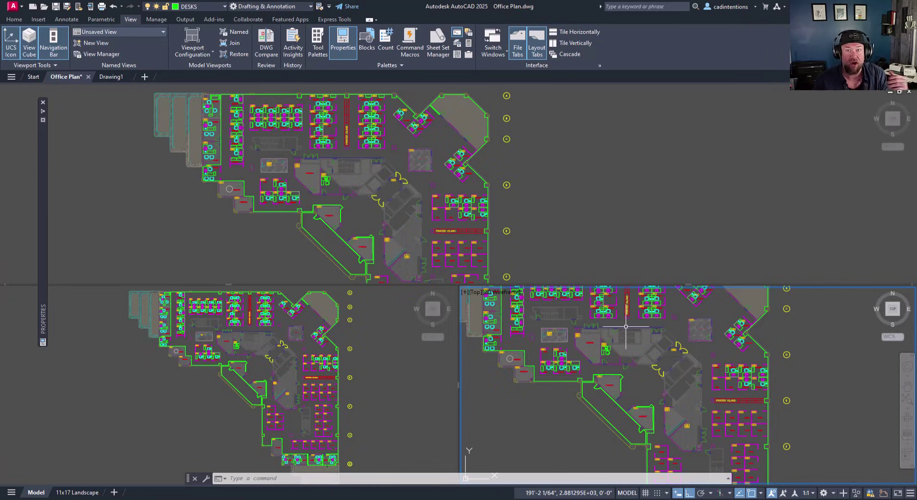
Step: Reposition the floor plan within the upper and lower-right model viewports
click(556, 213)
middle_drag(556, 213, 590, 186)
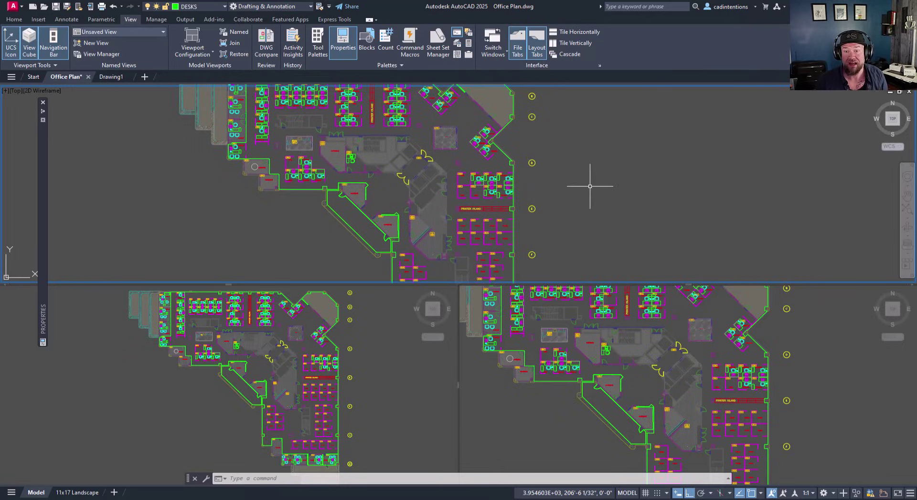
key(Escape)
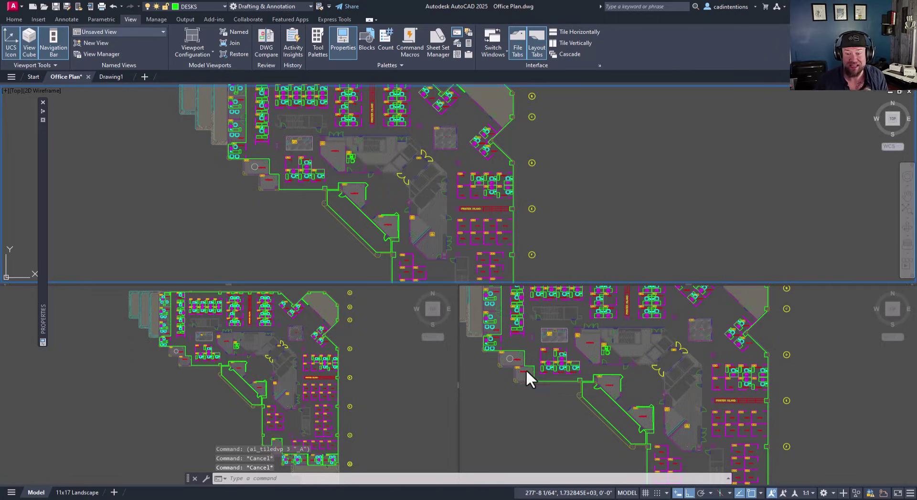
click(506, 391)
middle_drag(515, 403, 533, 417)
click(288, 254)
middle_drag(287, 254, 208, 218)
Step: Enlarge the PRINTER ISLAND area in the lower-left viewport, select the red label in room 6127 to compare its highlighting across viewports, and deselect it
click(266, 377)
scroll(294, 349, up, 4)
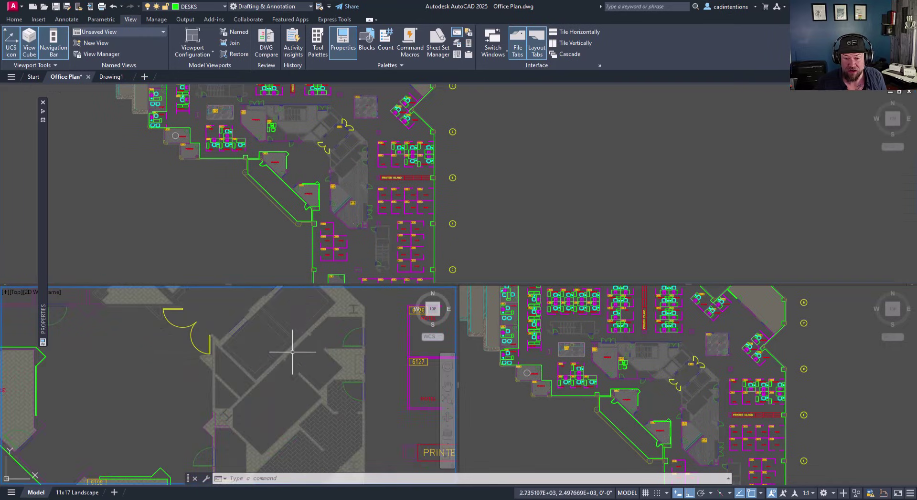
scroll(308, 350, up, 3)
middle_drag(308, 350, 300, 351)
click(316, 382)
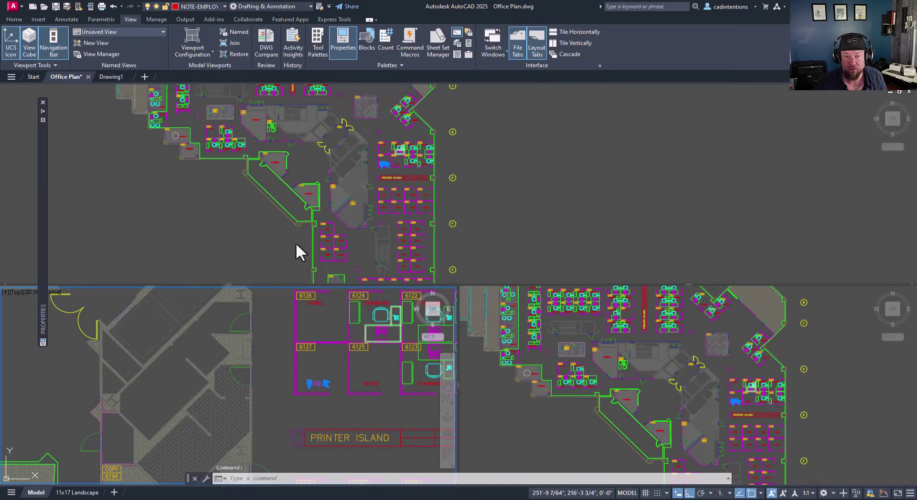
key(Escape)
key(Escape)
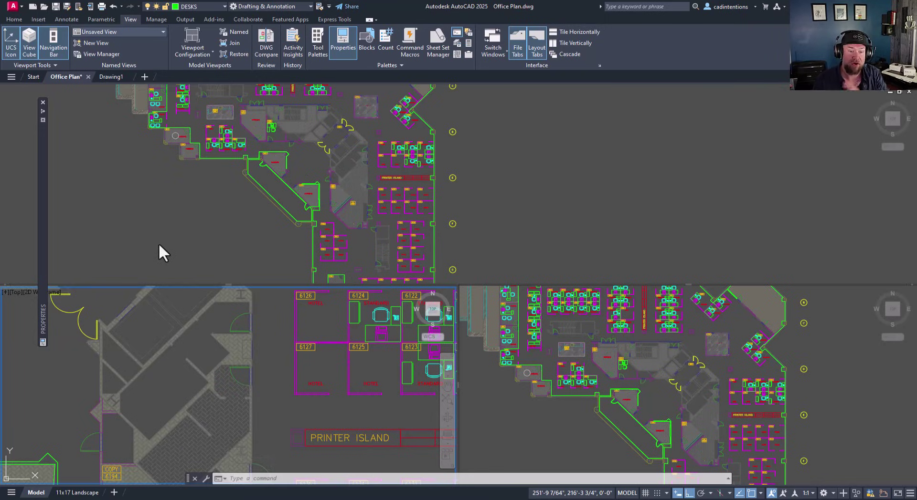
Step: Show the upper viewport in the SW Isometric view, return it to the Top view and recentre the floor plan
click(197, 203)
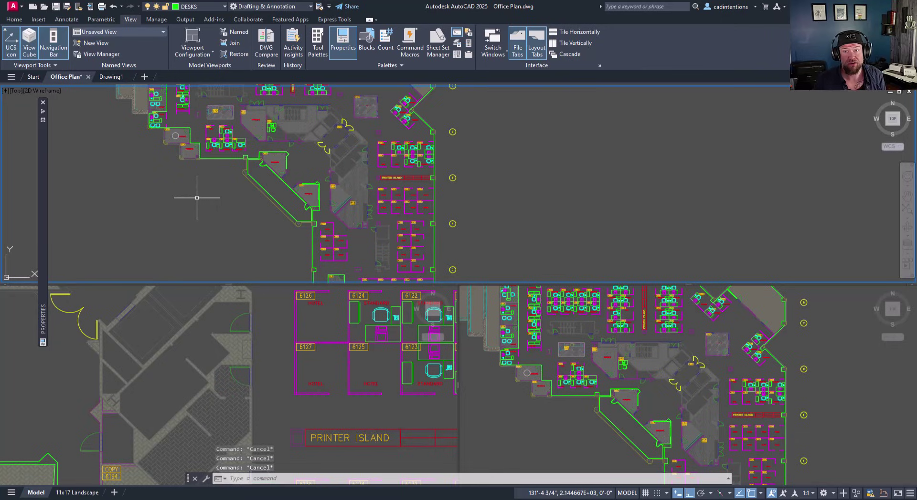
mouse_move(886, 126)
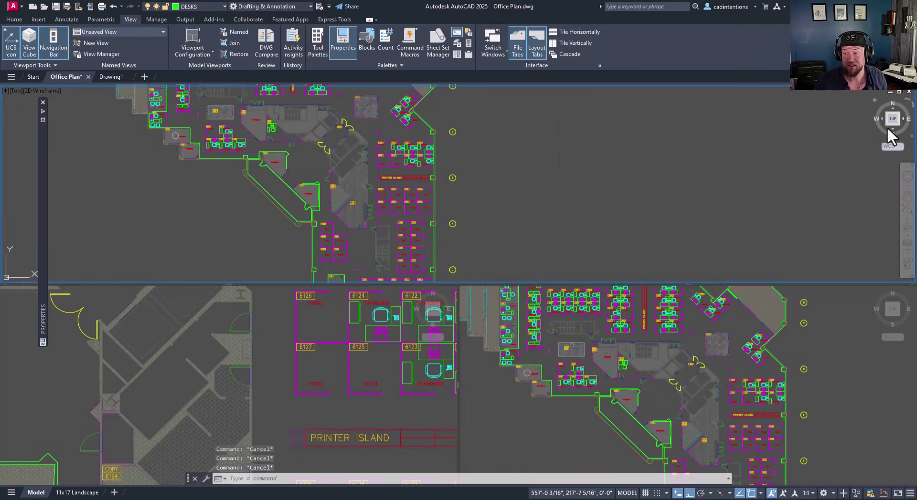
click(887, 126)
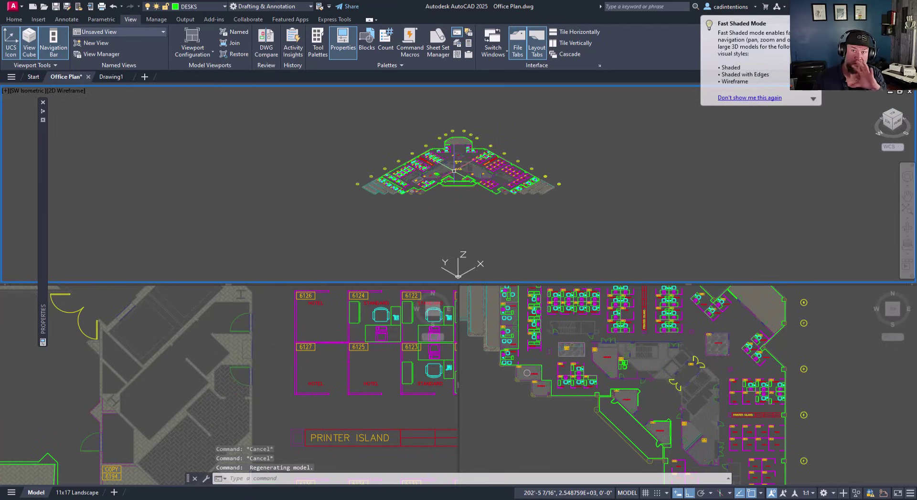
drag(892, 121, 459, 157)
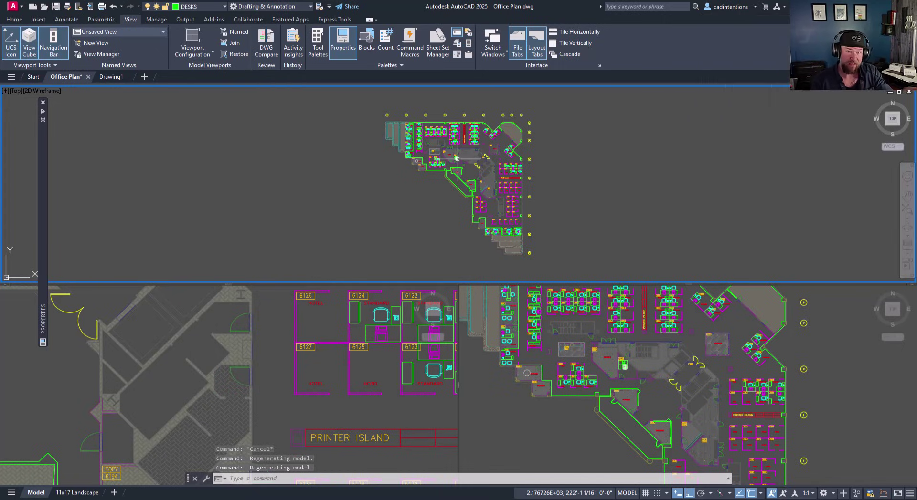
middle_drag(458, 159, 398, 173)
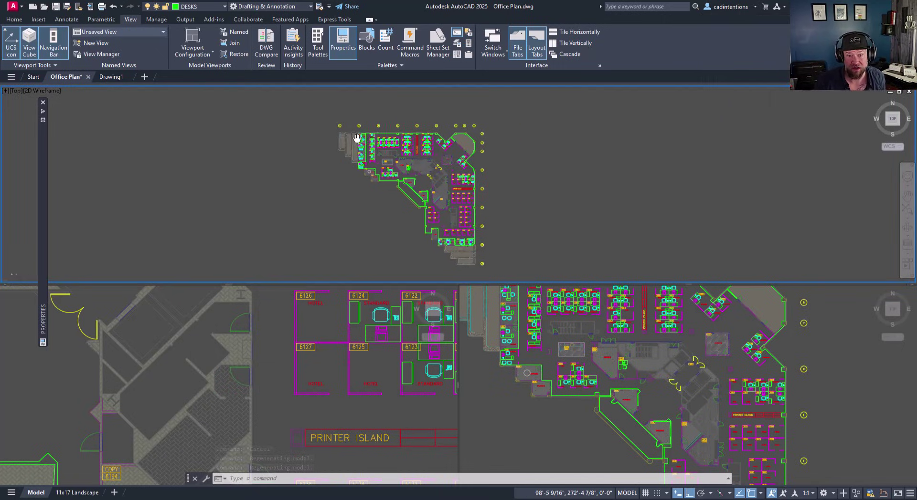
key(Escape)
key(Escape)
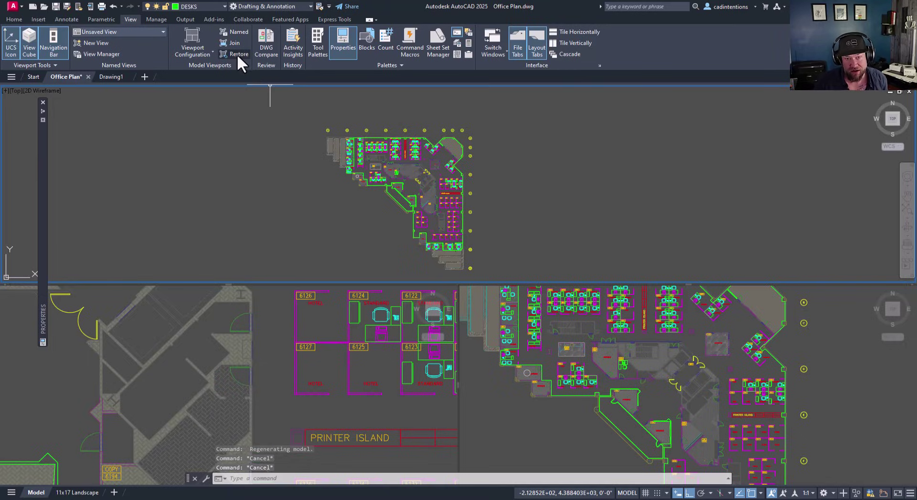
Step: Toggle model space from the three tiled viewports to a single viewport showing the full floor plan
click(237, 54)
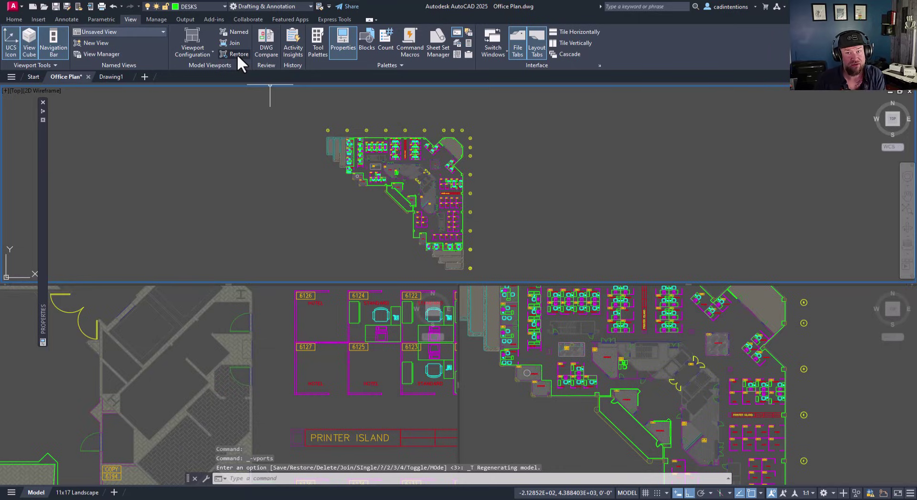
click(237, 54)
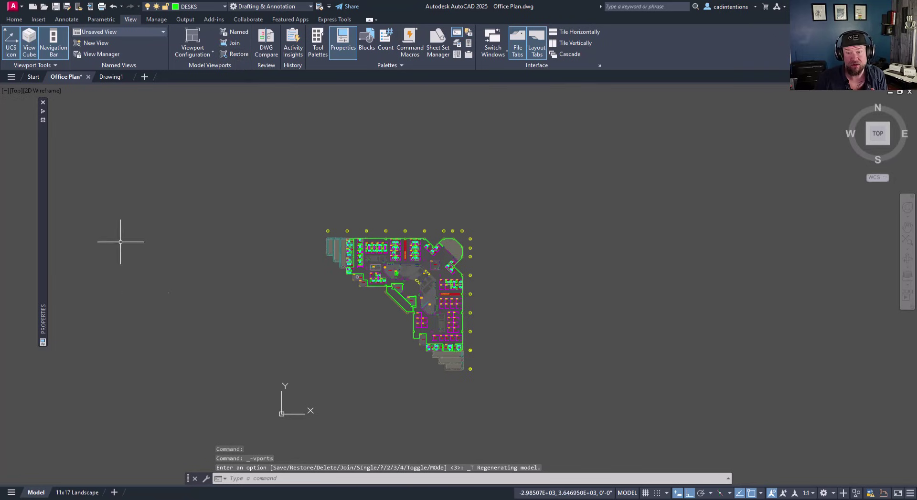
middle_drag(418, 263, 425, 229)
scroll(425, 230, up, 2)
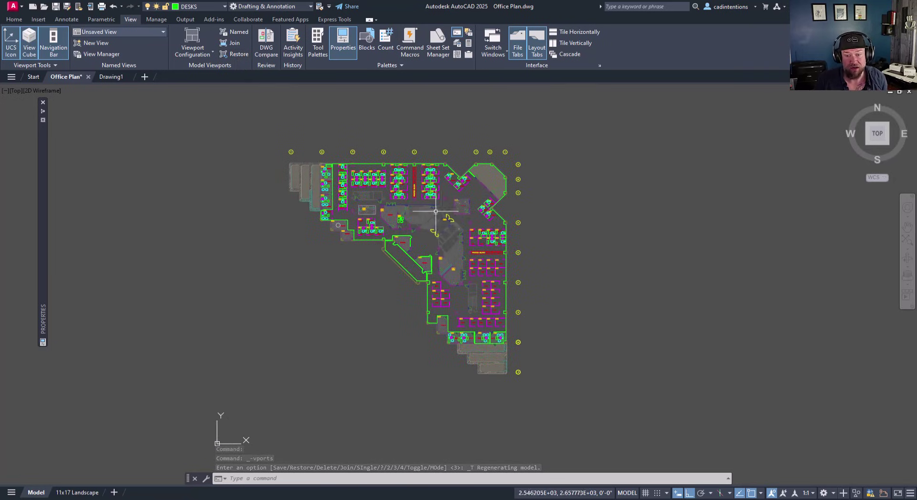
scroll(363, 245, up, 2)
middle_drag(362, 246, 389, 251)
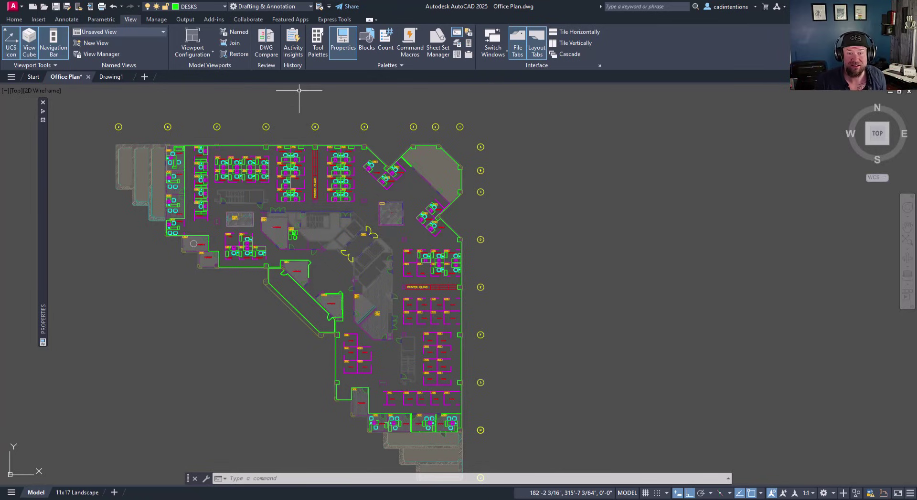
Step: Restore the three-viewport arrangement and reposition the floor plan in the upper and lower-right viewports
click(234, 55)
middle_drag(526, 224, 484, 182)
click(591, 347)
middle_drag(693, 338, 660, 331)
key(Escape)
key(Escape)
key(Escape)
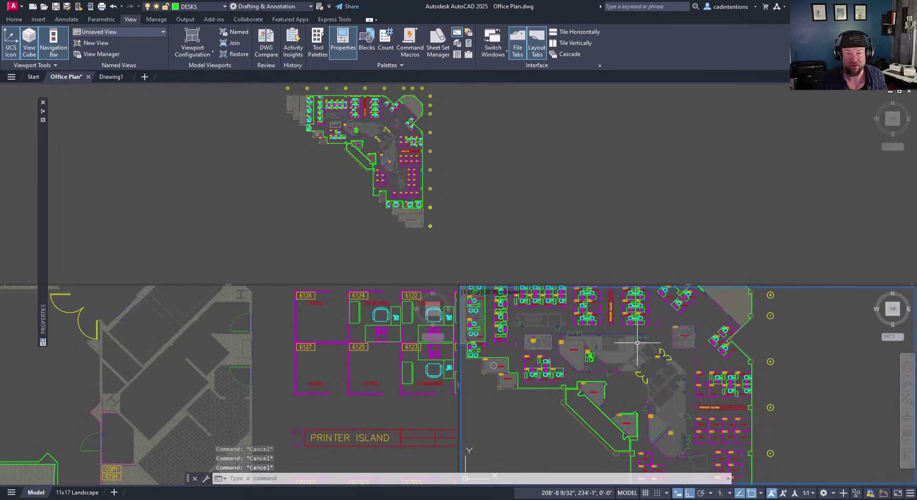